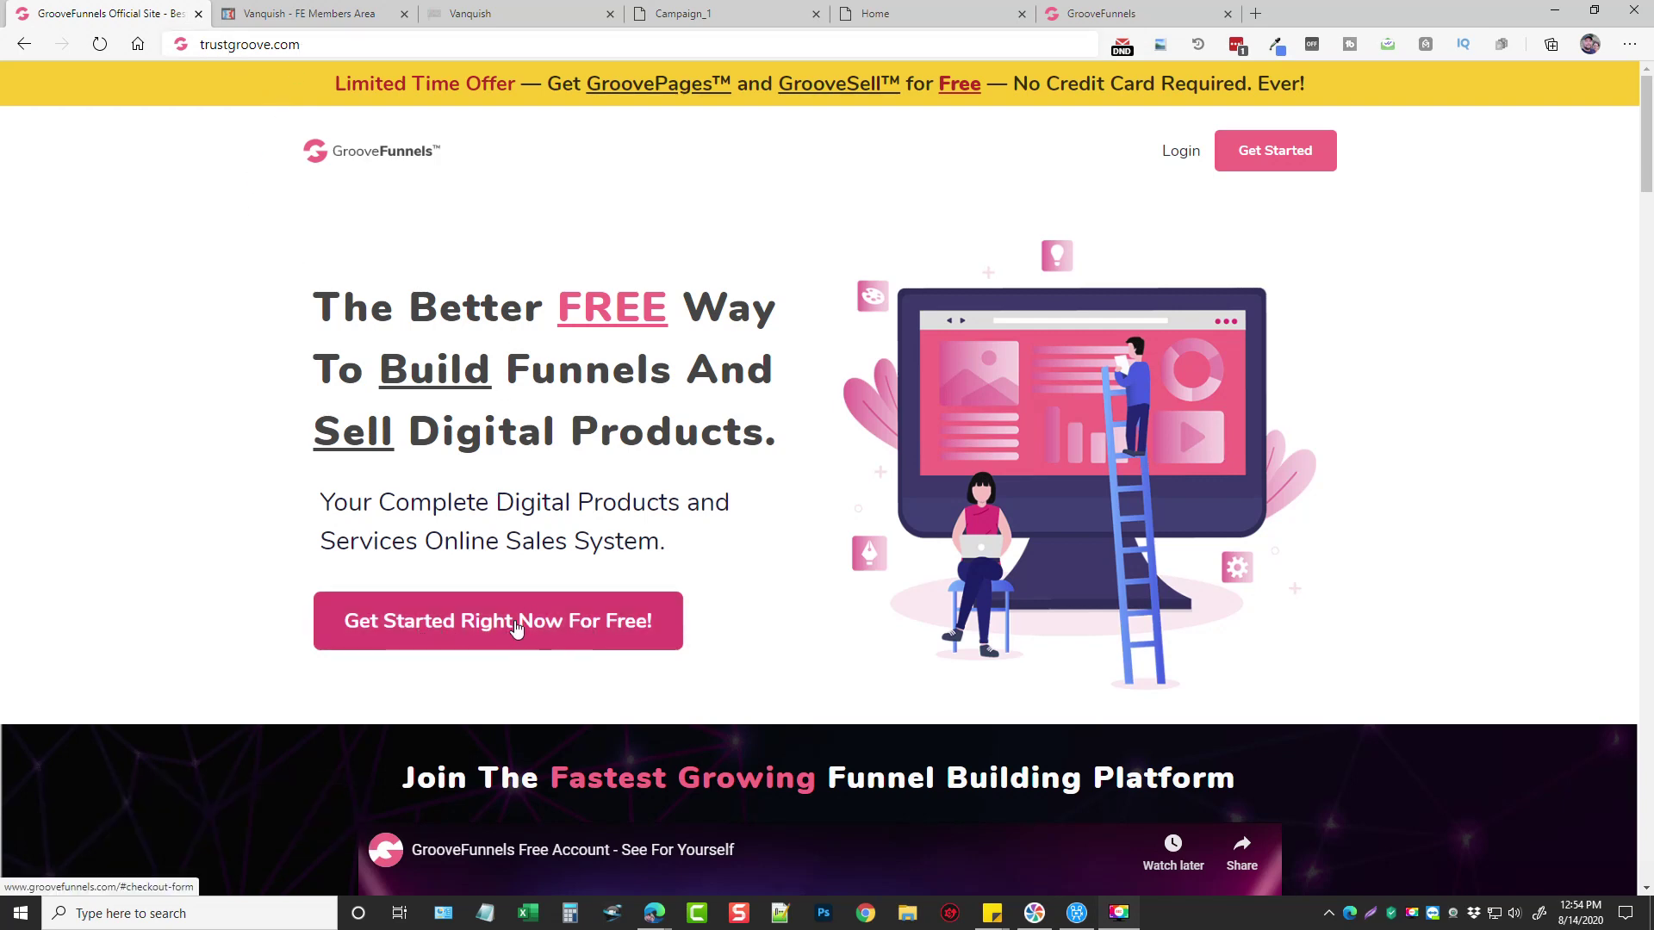
{"action": "scroll", "coordinate": [271, 555], "scroll_direction": "down", "scroll_amount": 3}
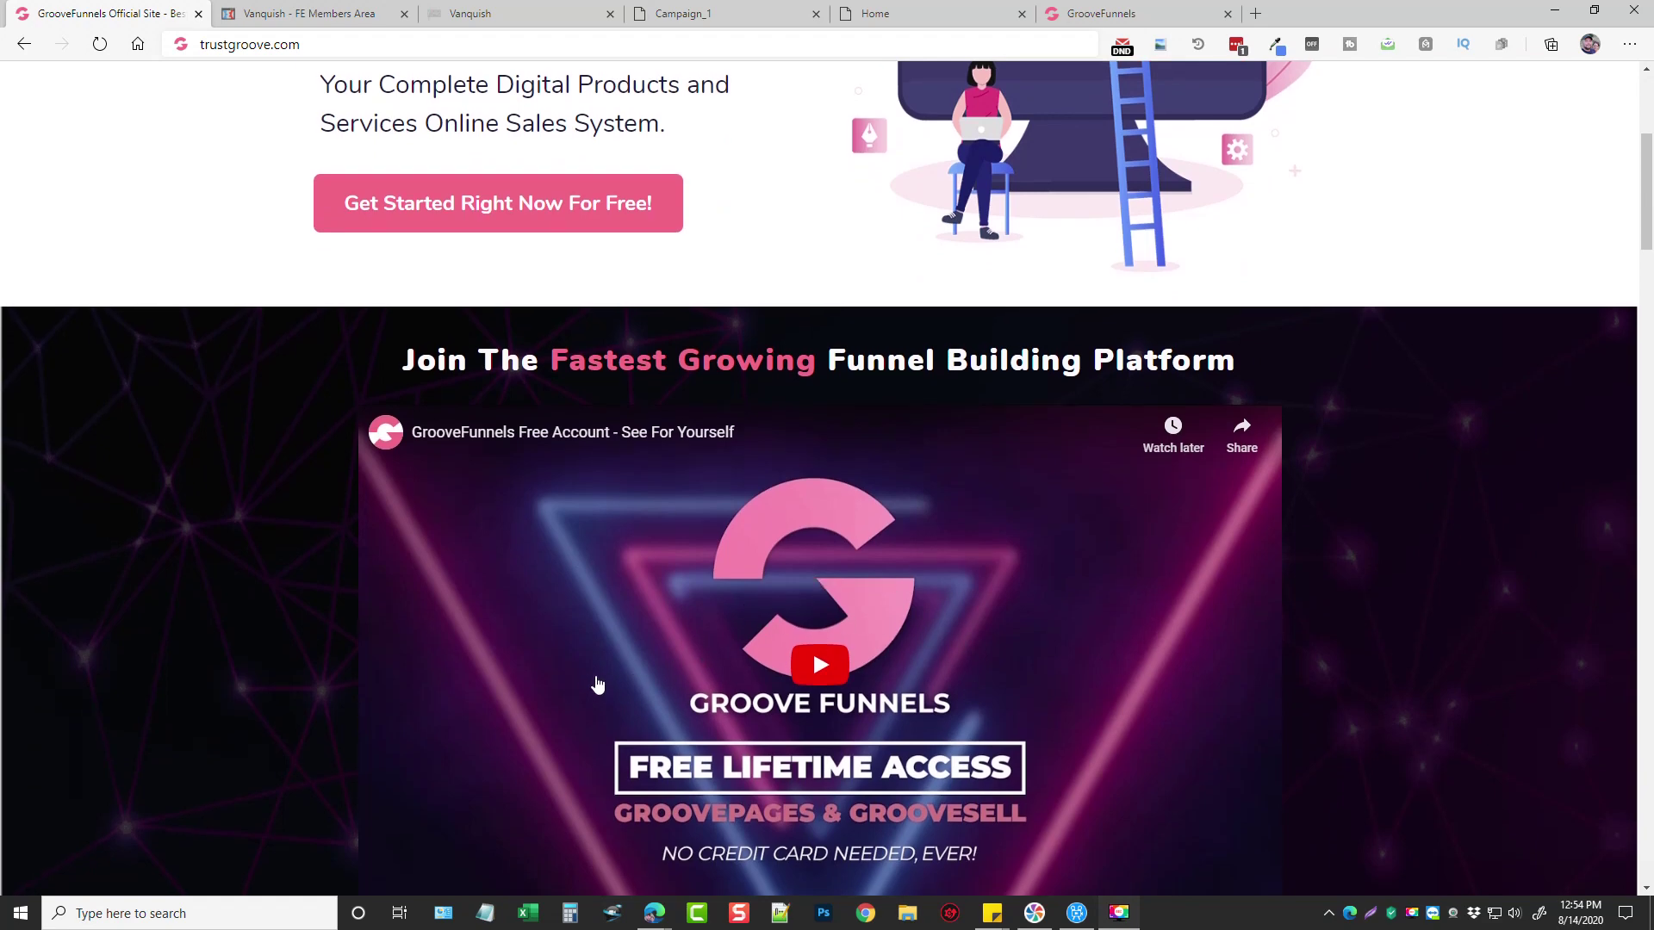
{"action": "scroll", "coordinate": [596, 642], "scroll_direction": "up", "scroll_amount": 4}
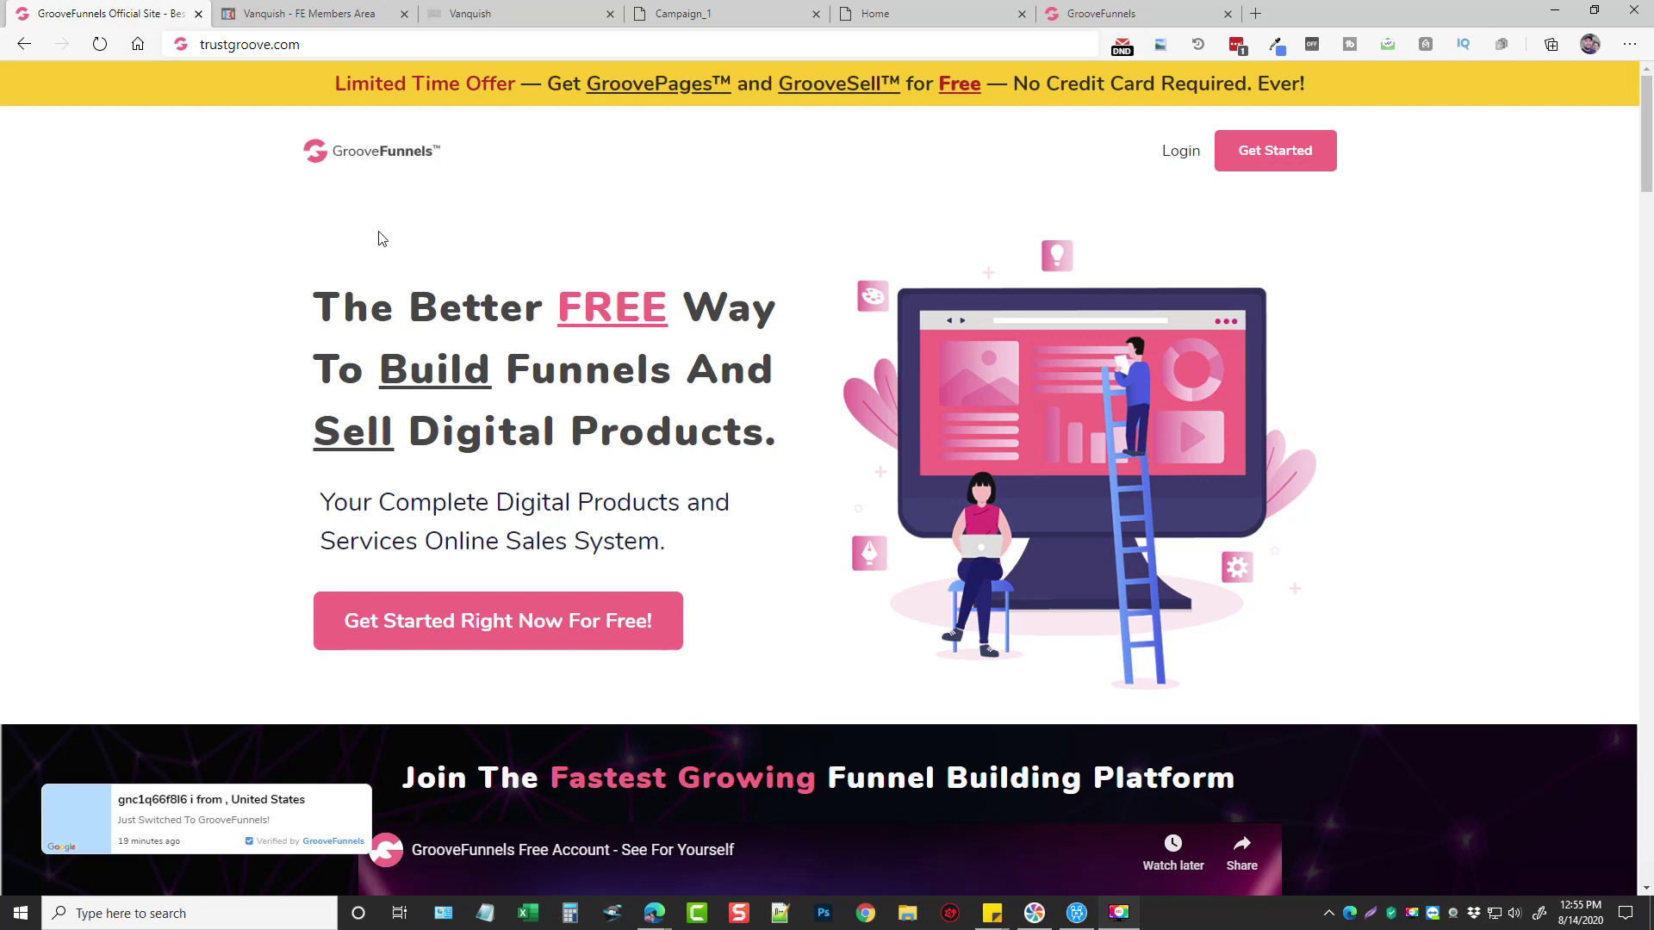
Switch to the 'Vanquish - FE Members Area' overview with its walkthrough video
{"action": "left_click", "coordinate": [311, 13]}
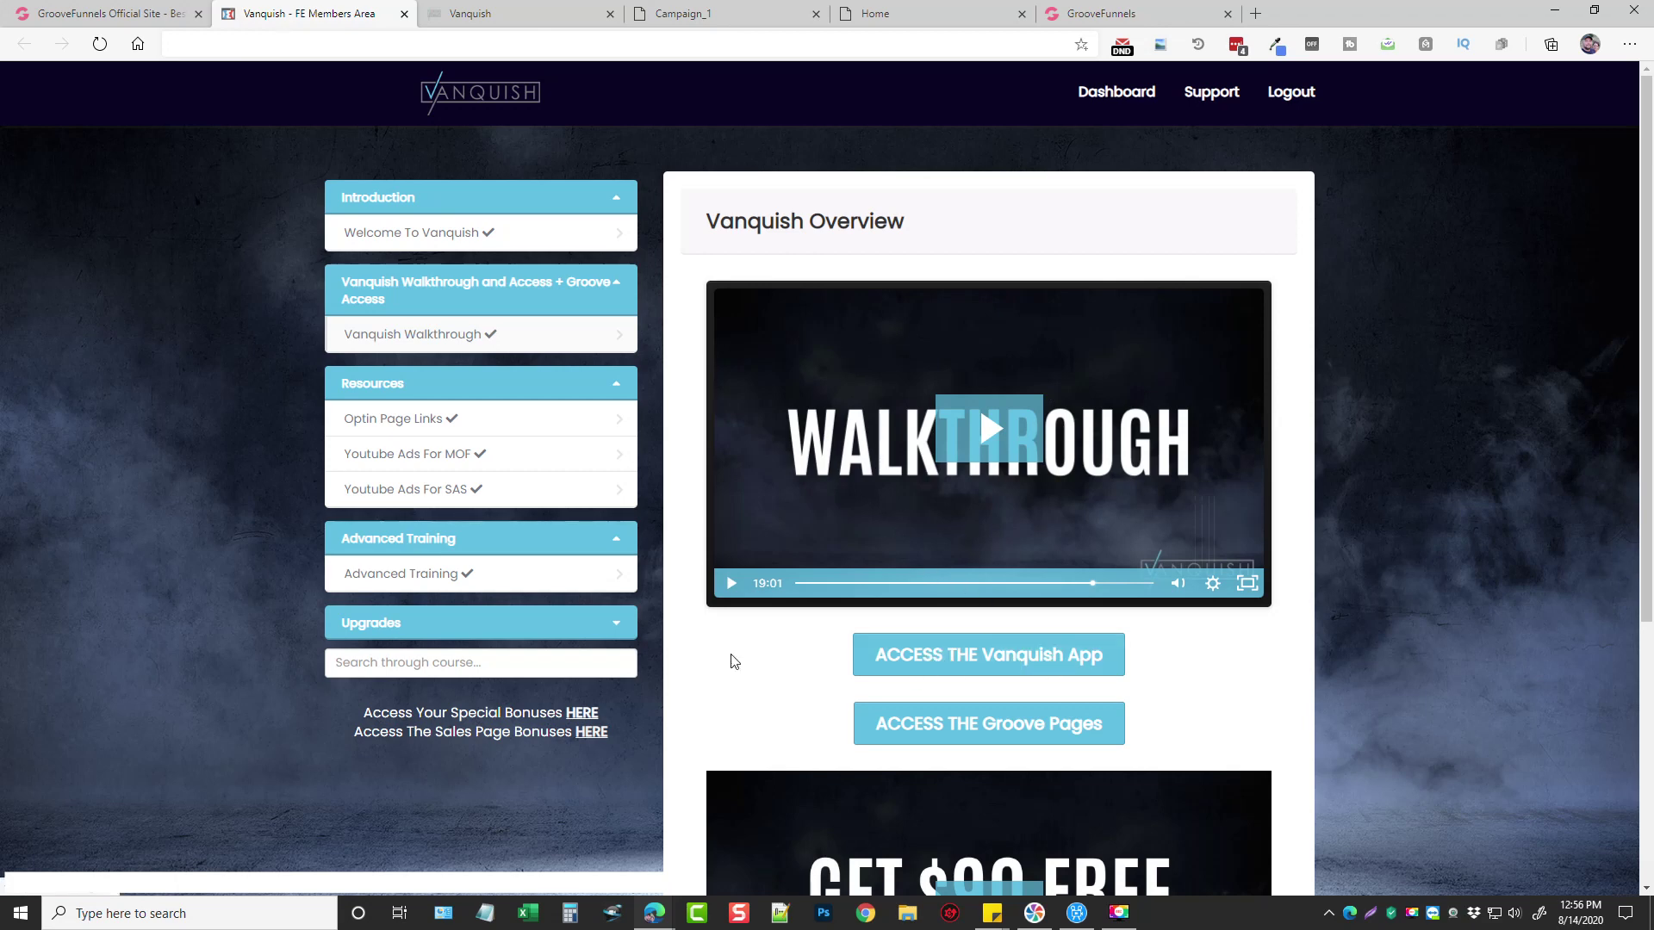
{"action": "scroll", "coordinate": [776, 621], "scroll_direction": "down", "scroll_amount": 2}
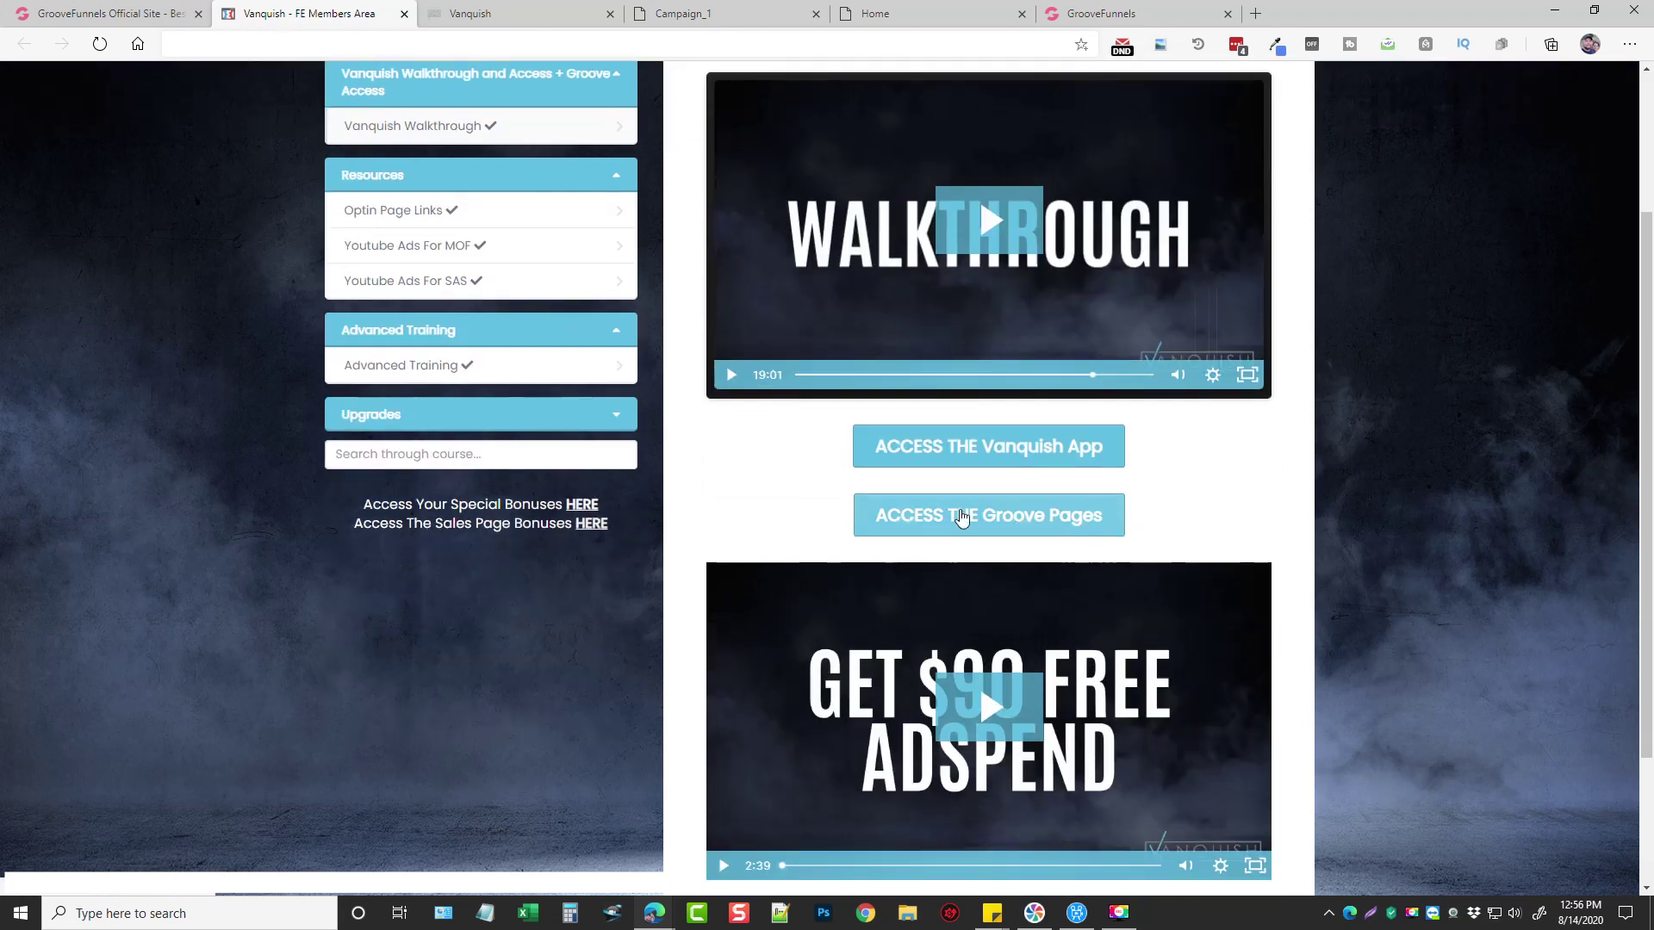
{"action": "left_click", "coordinate": [103, 13]}
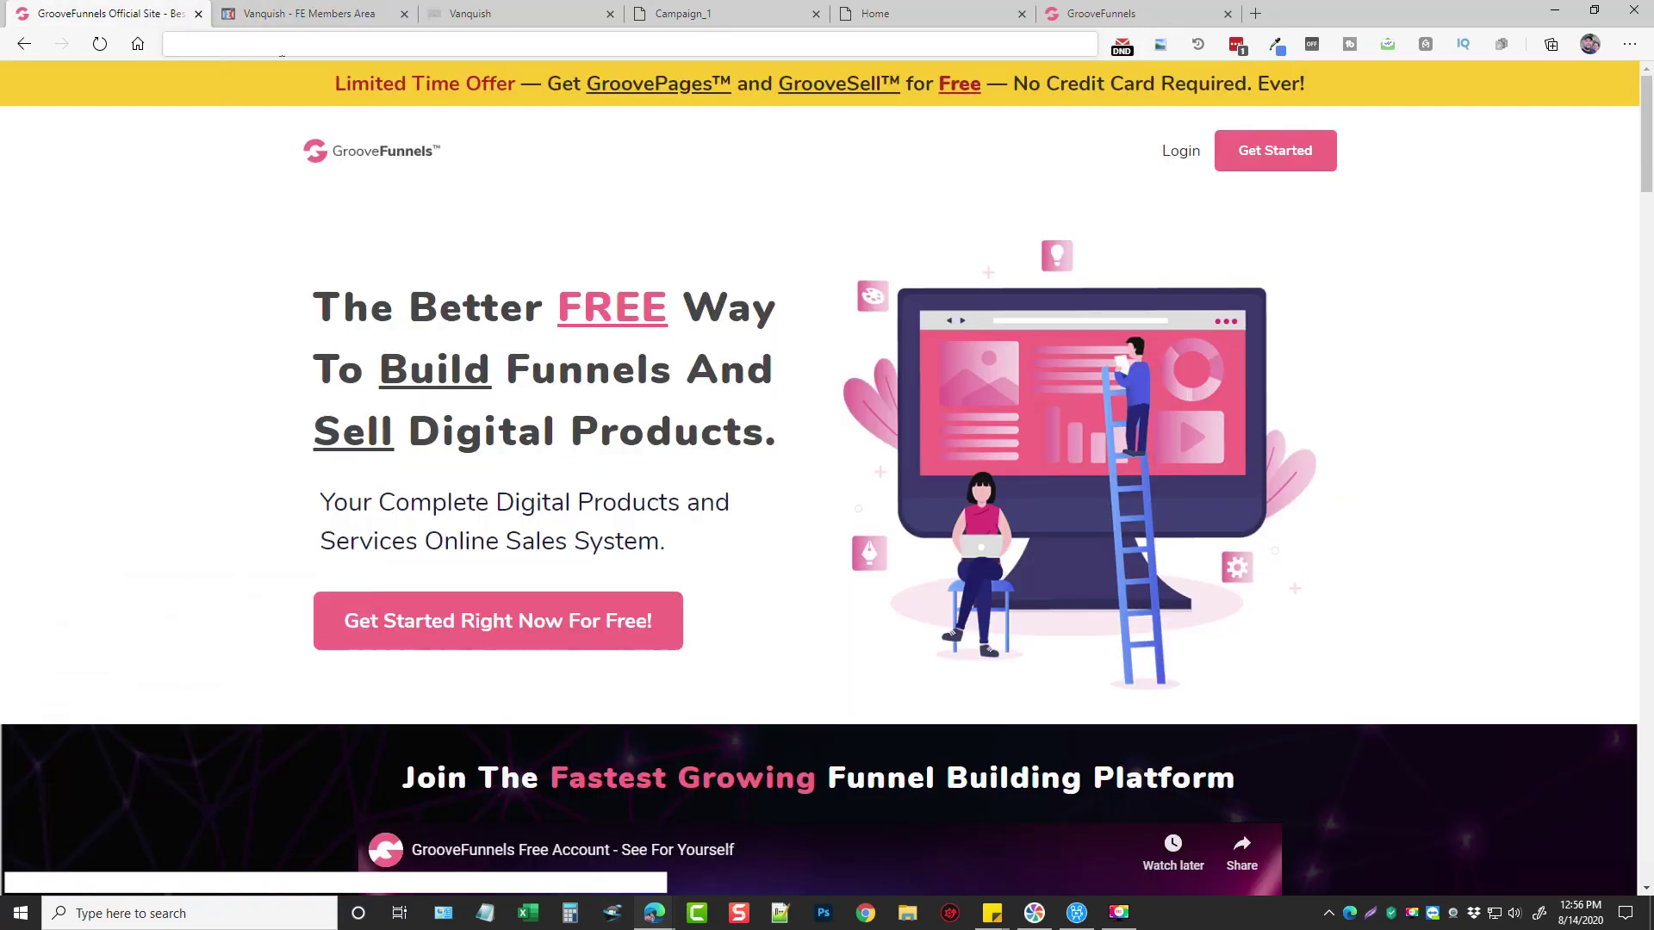
{"action": "left_click", "coordinate": [307, 13]}
{"action": "scroll", "coordinate": [855, 582], "scroll_direction": "down", "scroll_amount": 2}
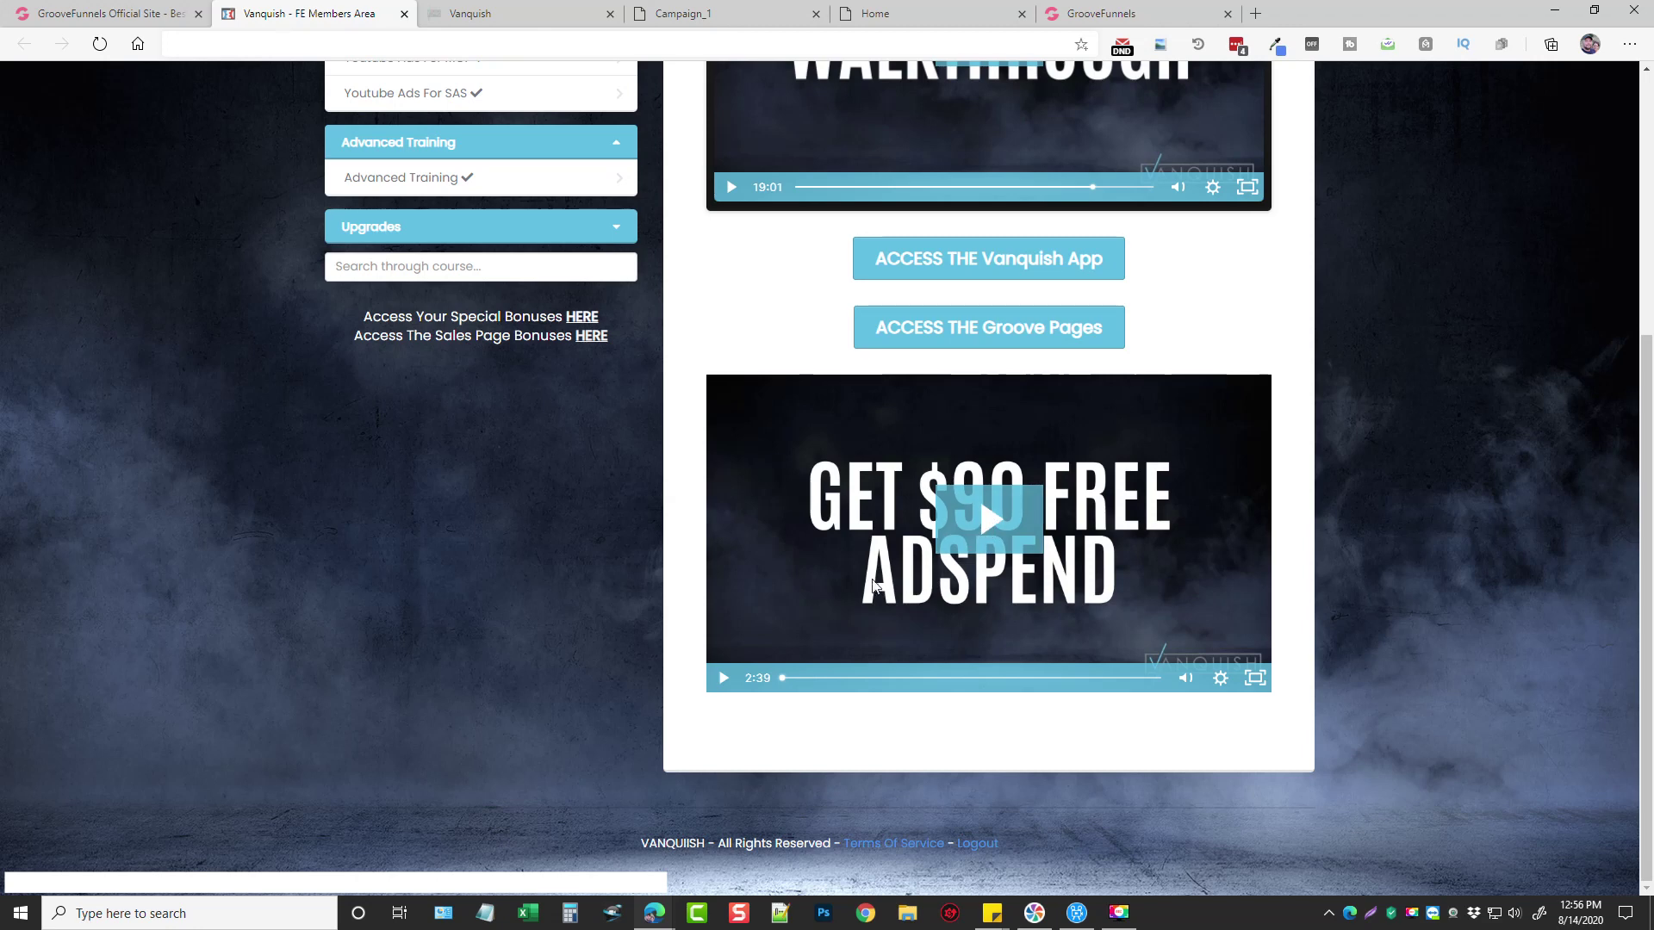
{"action": "scroll", "coordinate": [844, 582], "scroll_direction": "up", "scroll_amount": 2}
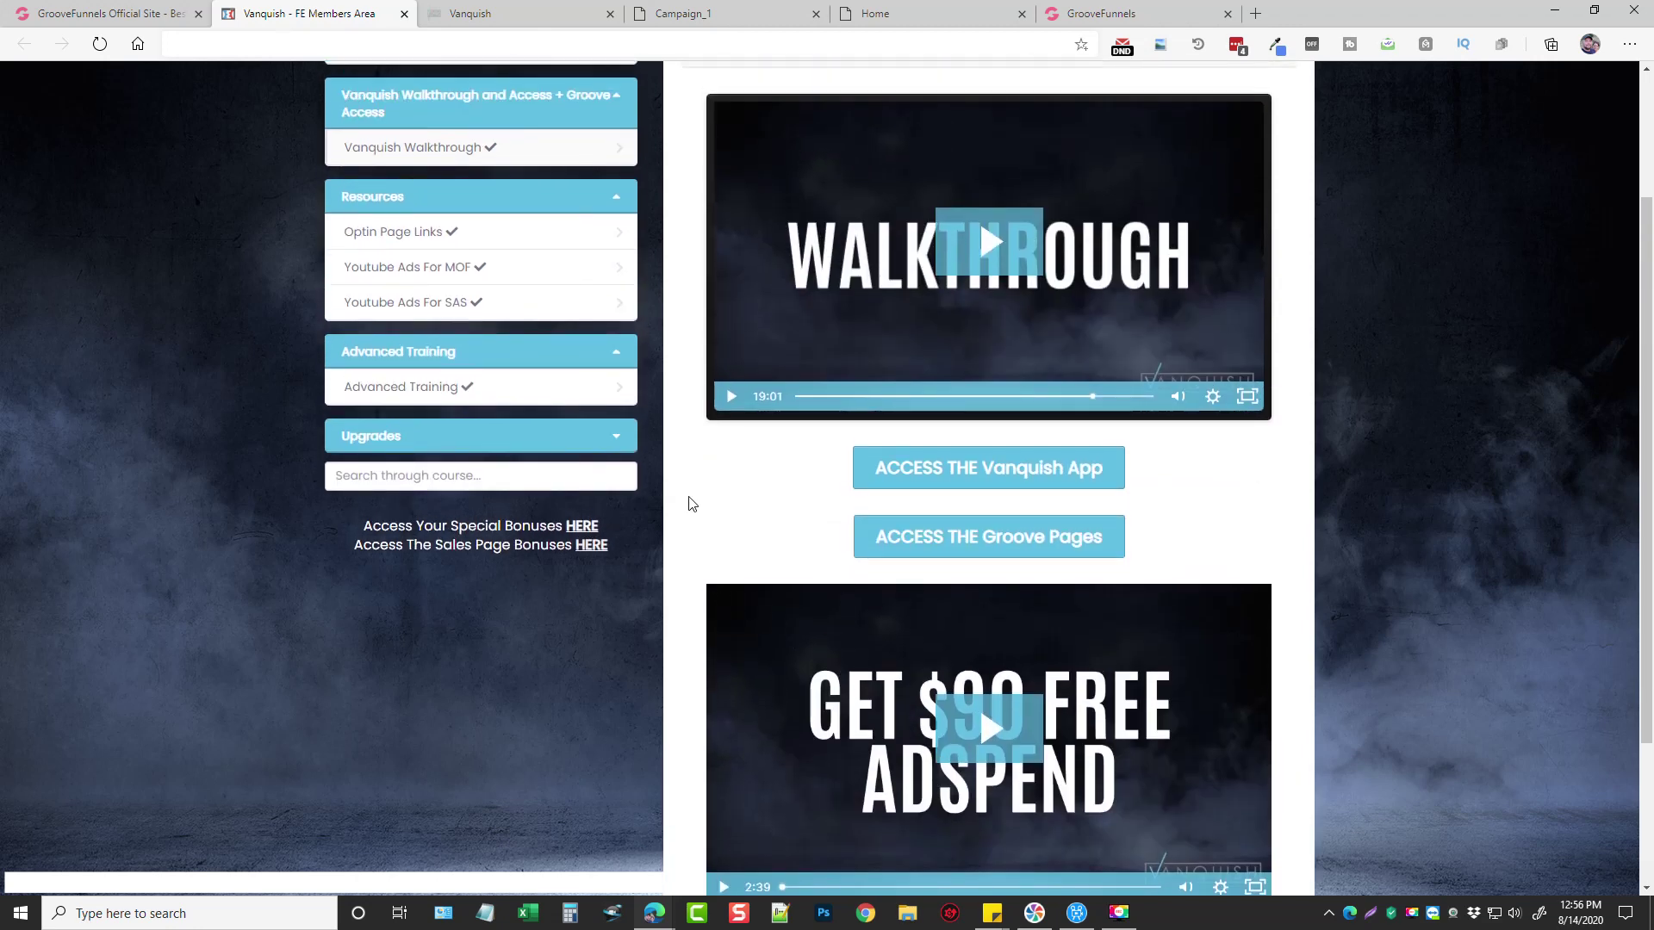
{"action": "scroll", "coordinate": [690, 518], "scroll_direction": "up", "scroll_amount": 2}
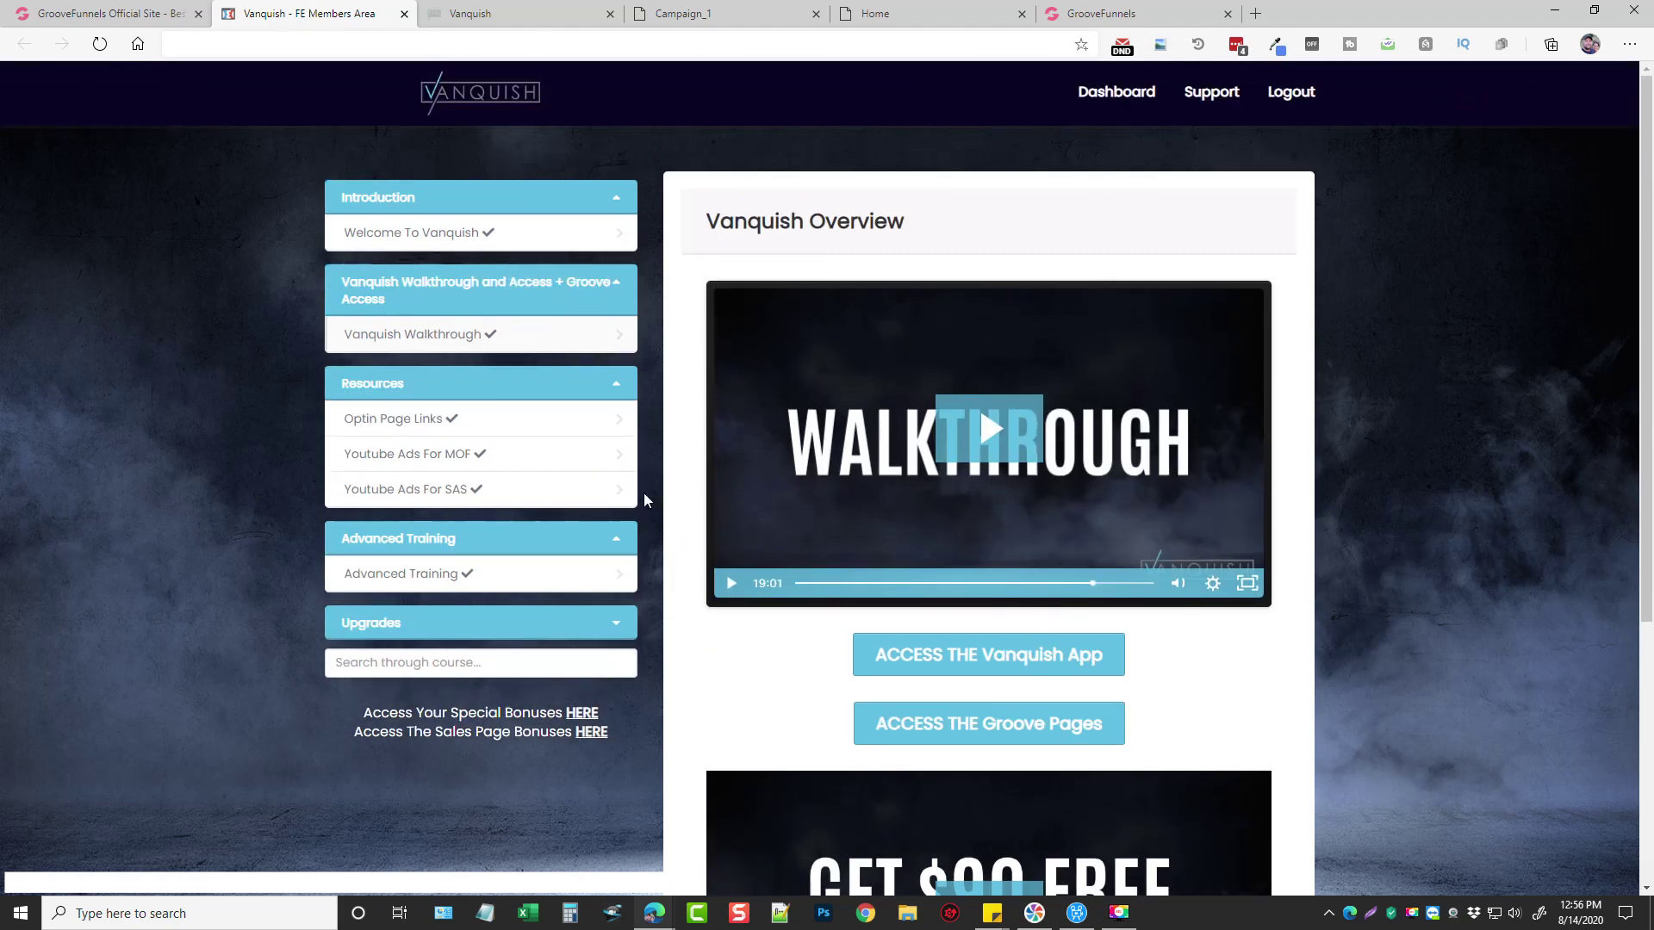
{"action": "left_click", "coordinate": [393, 418]}
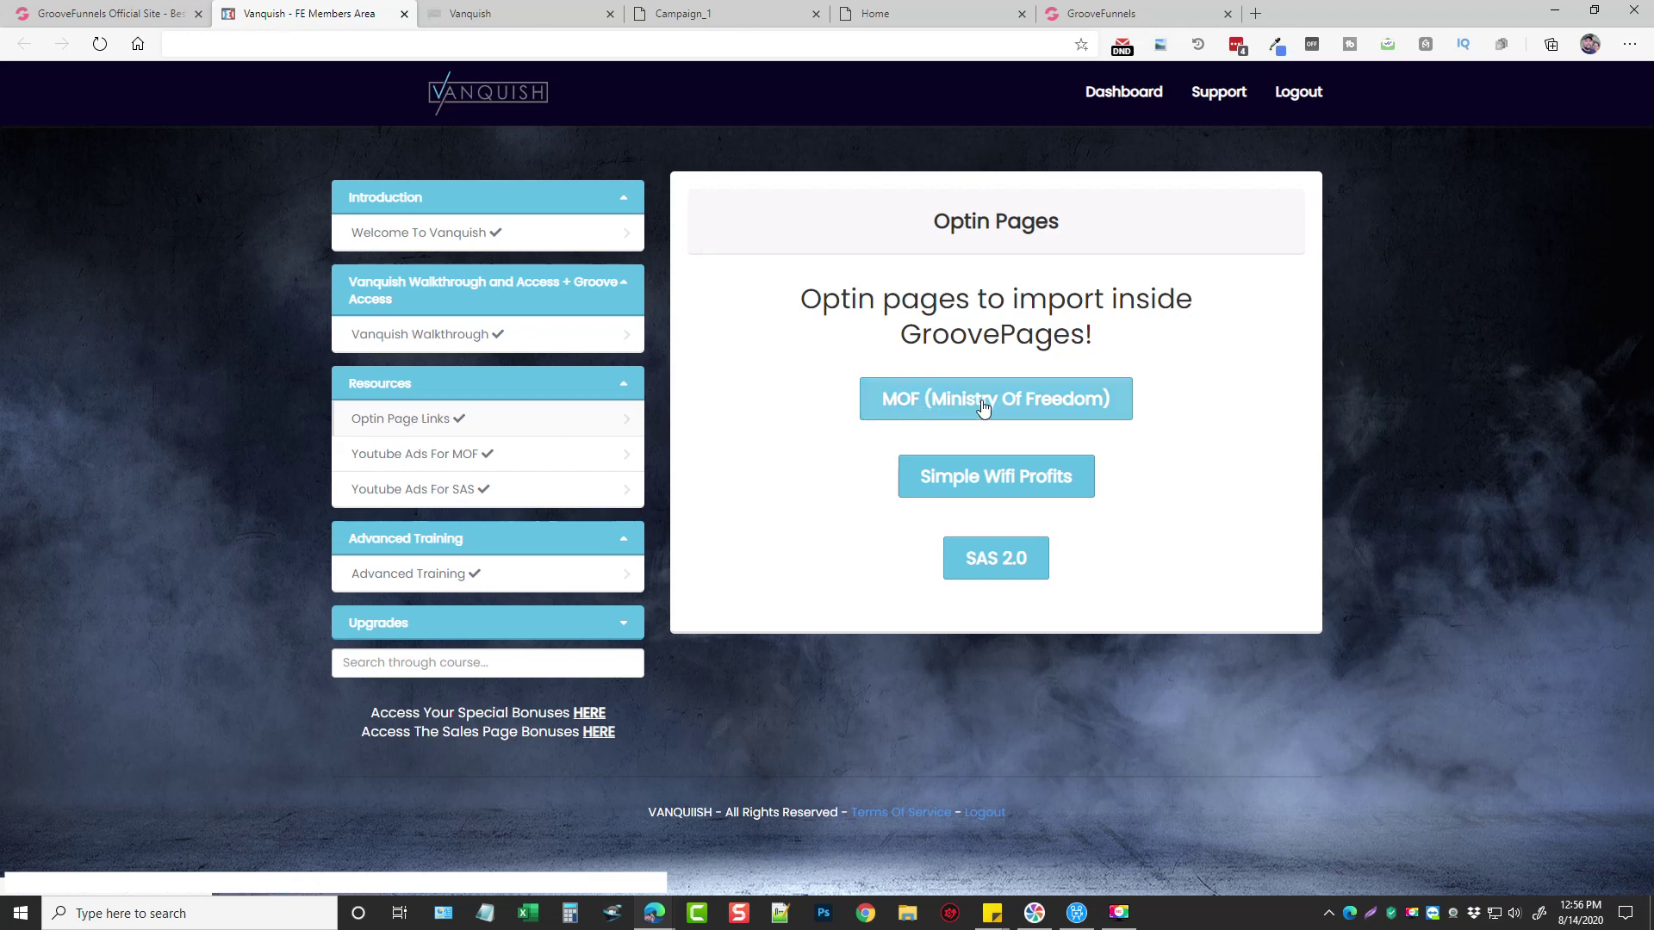
View the imported passive rotator workshop optin page live, then in the GrooveFunnels editor
{"action": "left_click", "coordinate": [926, 13]}
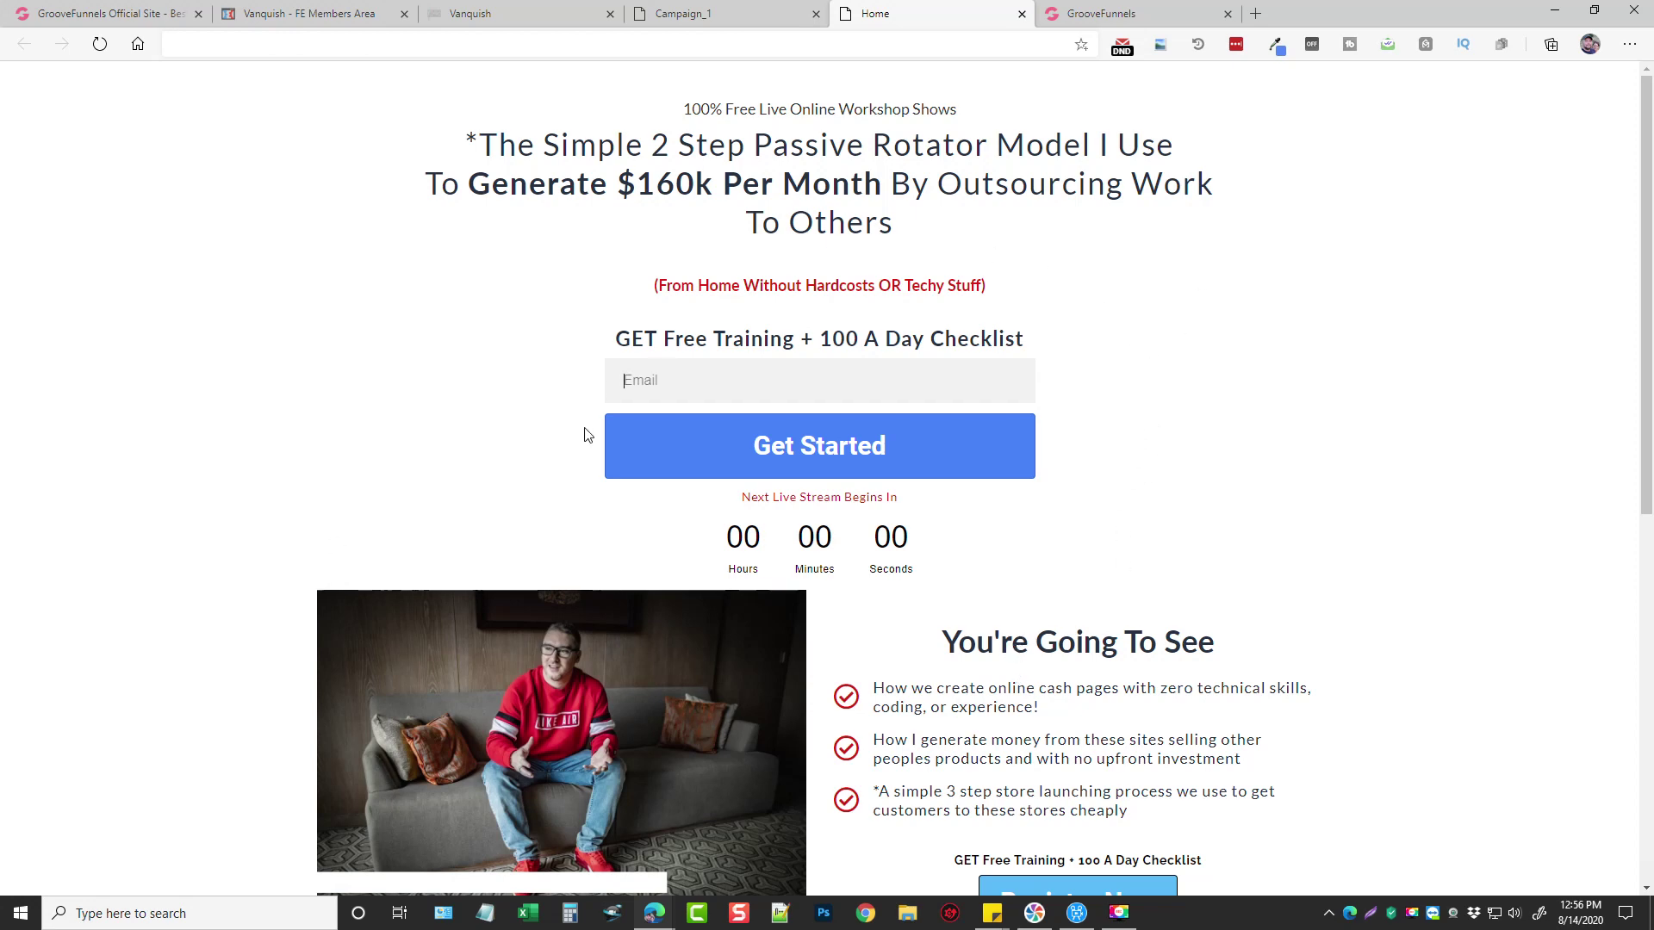
{"action": "left_click", "coordinate": [1111, 13]}
Inspect the Join The Live Call button in GroovePages, then return to the Vanquish tab
{"action": "left_click", "coordinate": [332, 356]}
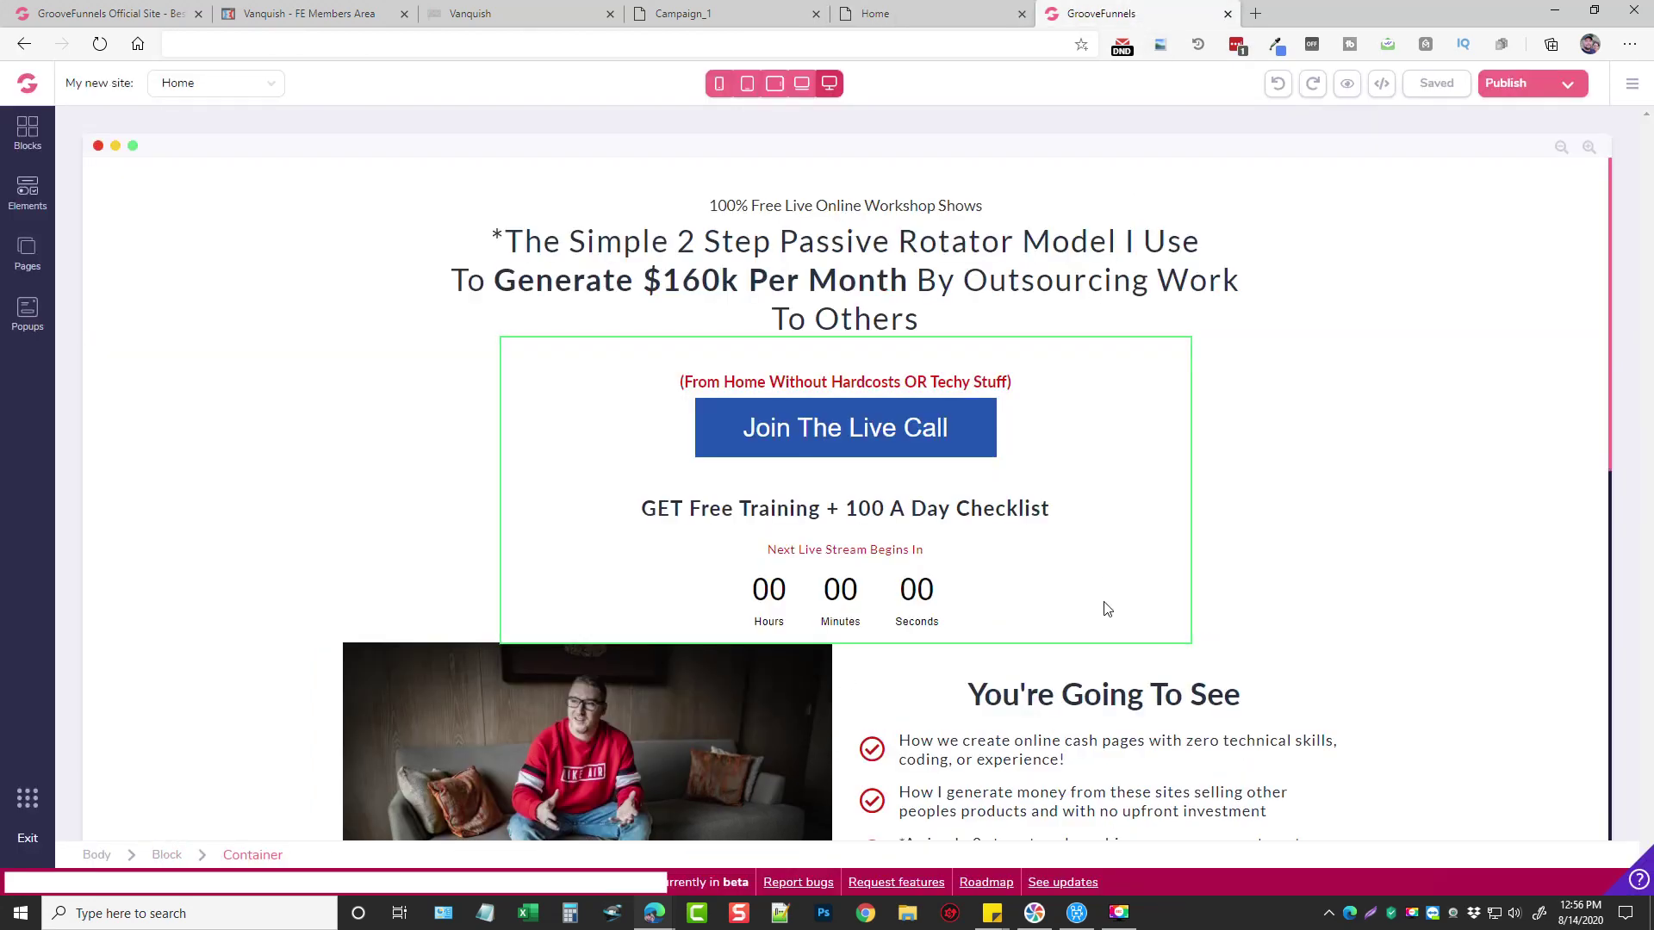
{"action": "scroll", "coordinate": [1004, 604], "scroll_direction": "down", "scroll_amount": 2}
{"action": "scroll", "coordinate": [1004, 603], "scroll_direction": "down", "scroll_amount": 3}
{"action": "scroll", "coordinate": [1005, 604], "scroll_direction": "up", "scroll_amount": 5}
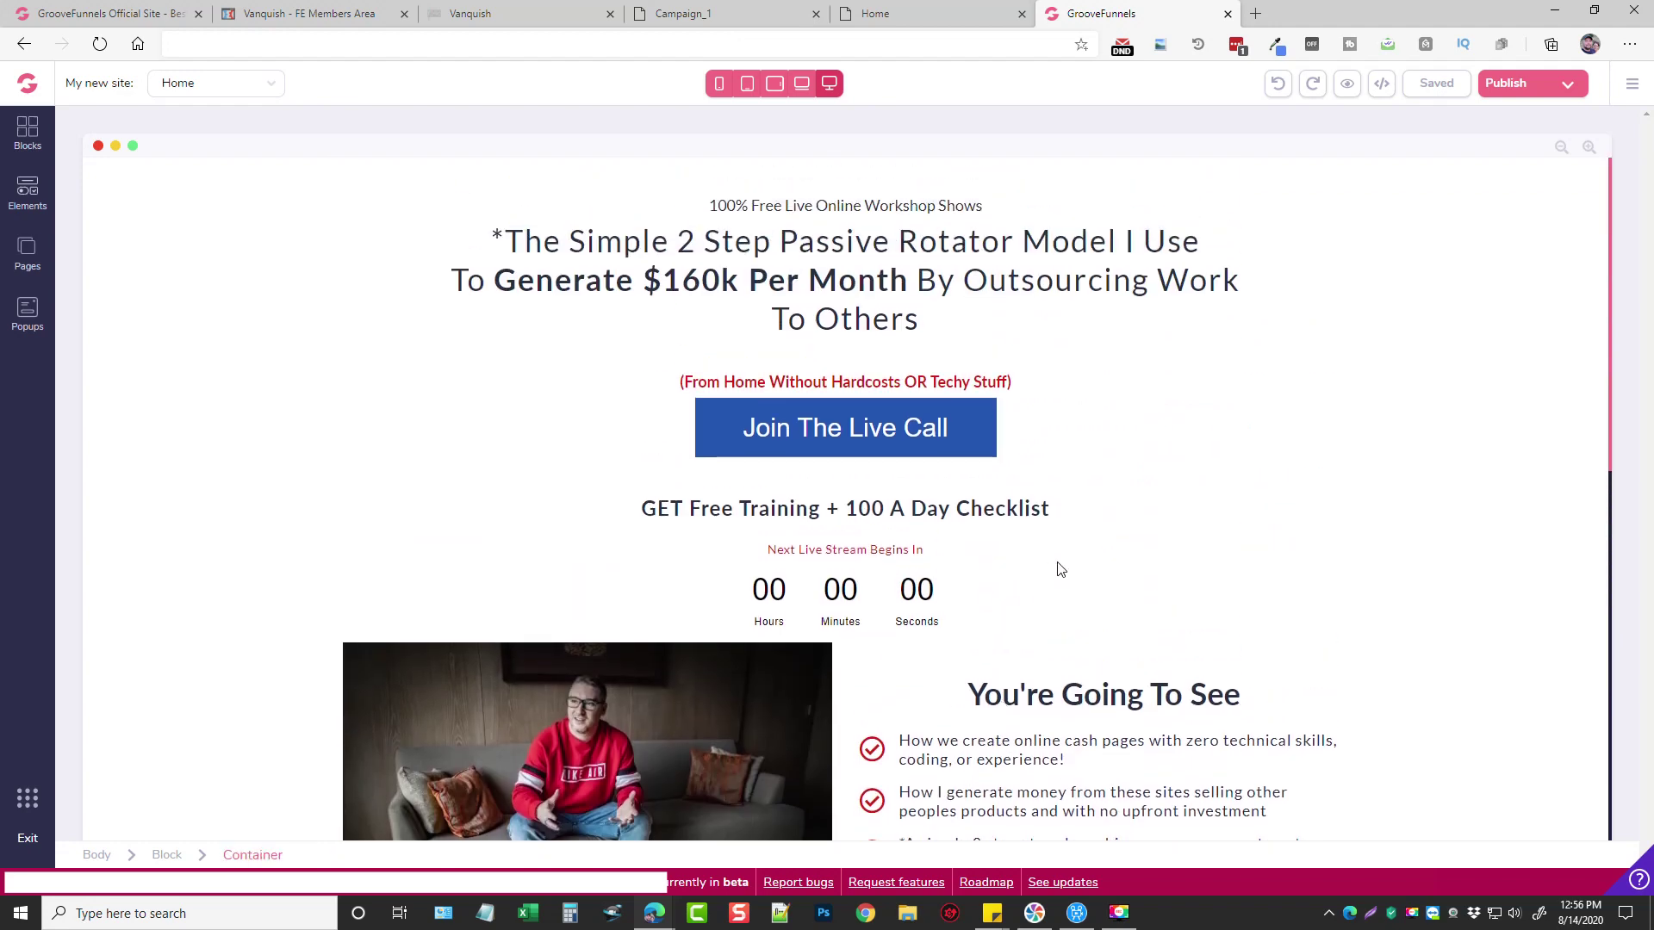
{"action": "left_click", "coordinate": [845, 428]}
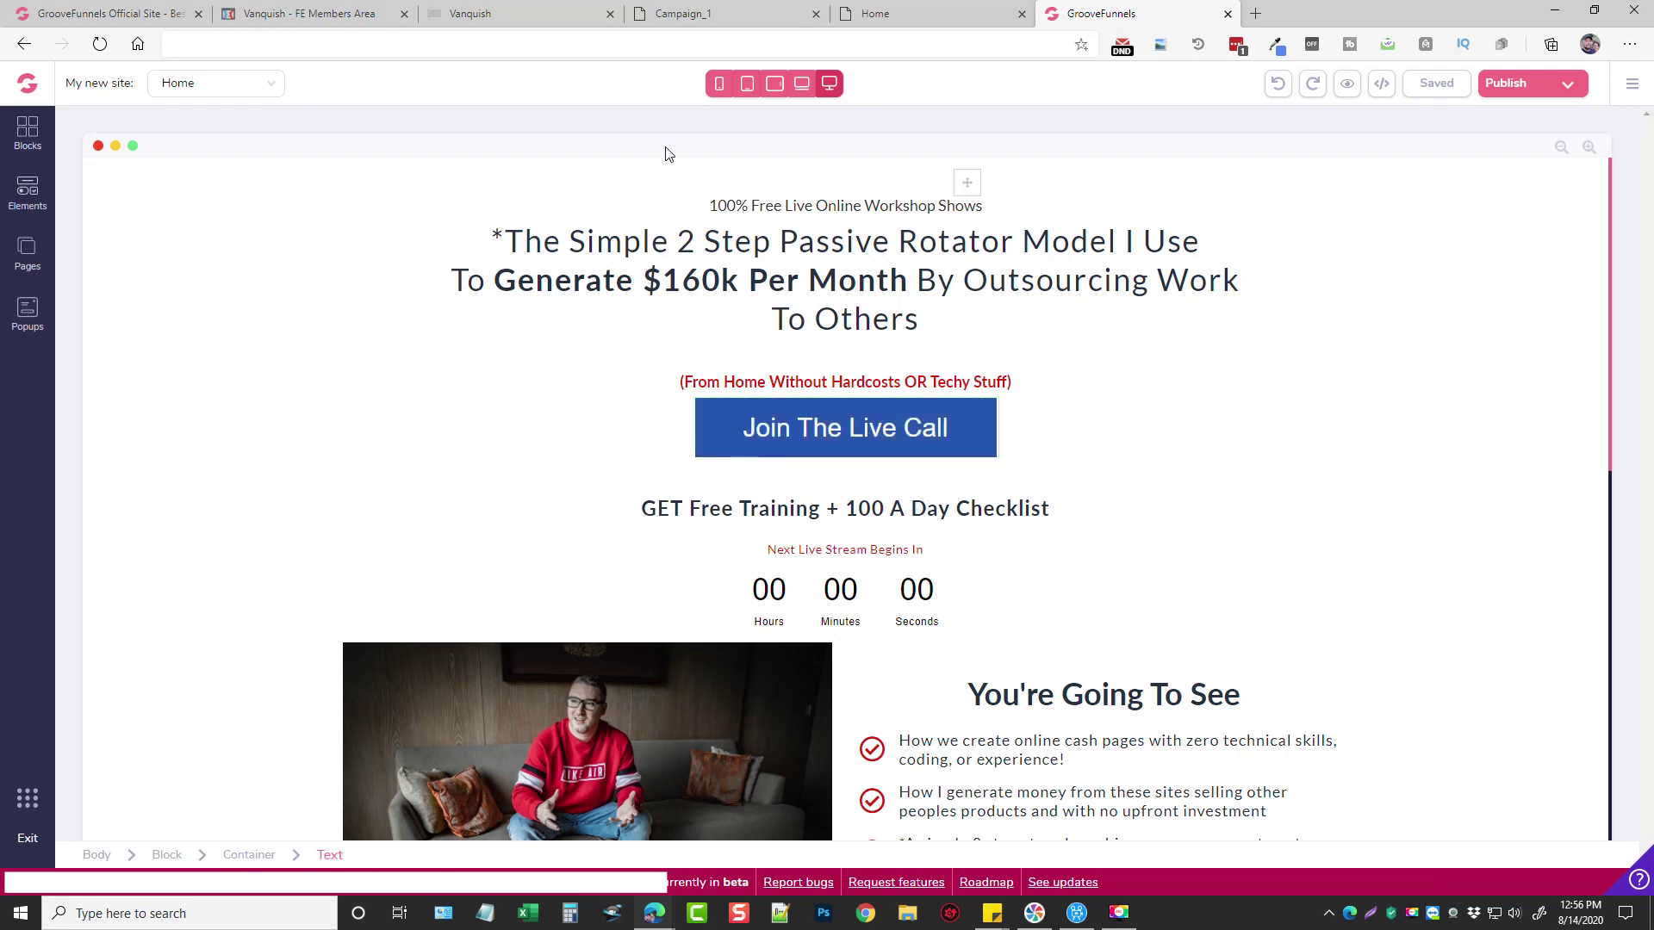
{"action": "left_click", "coordinate": [533, 13]}
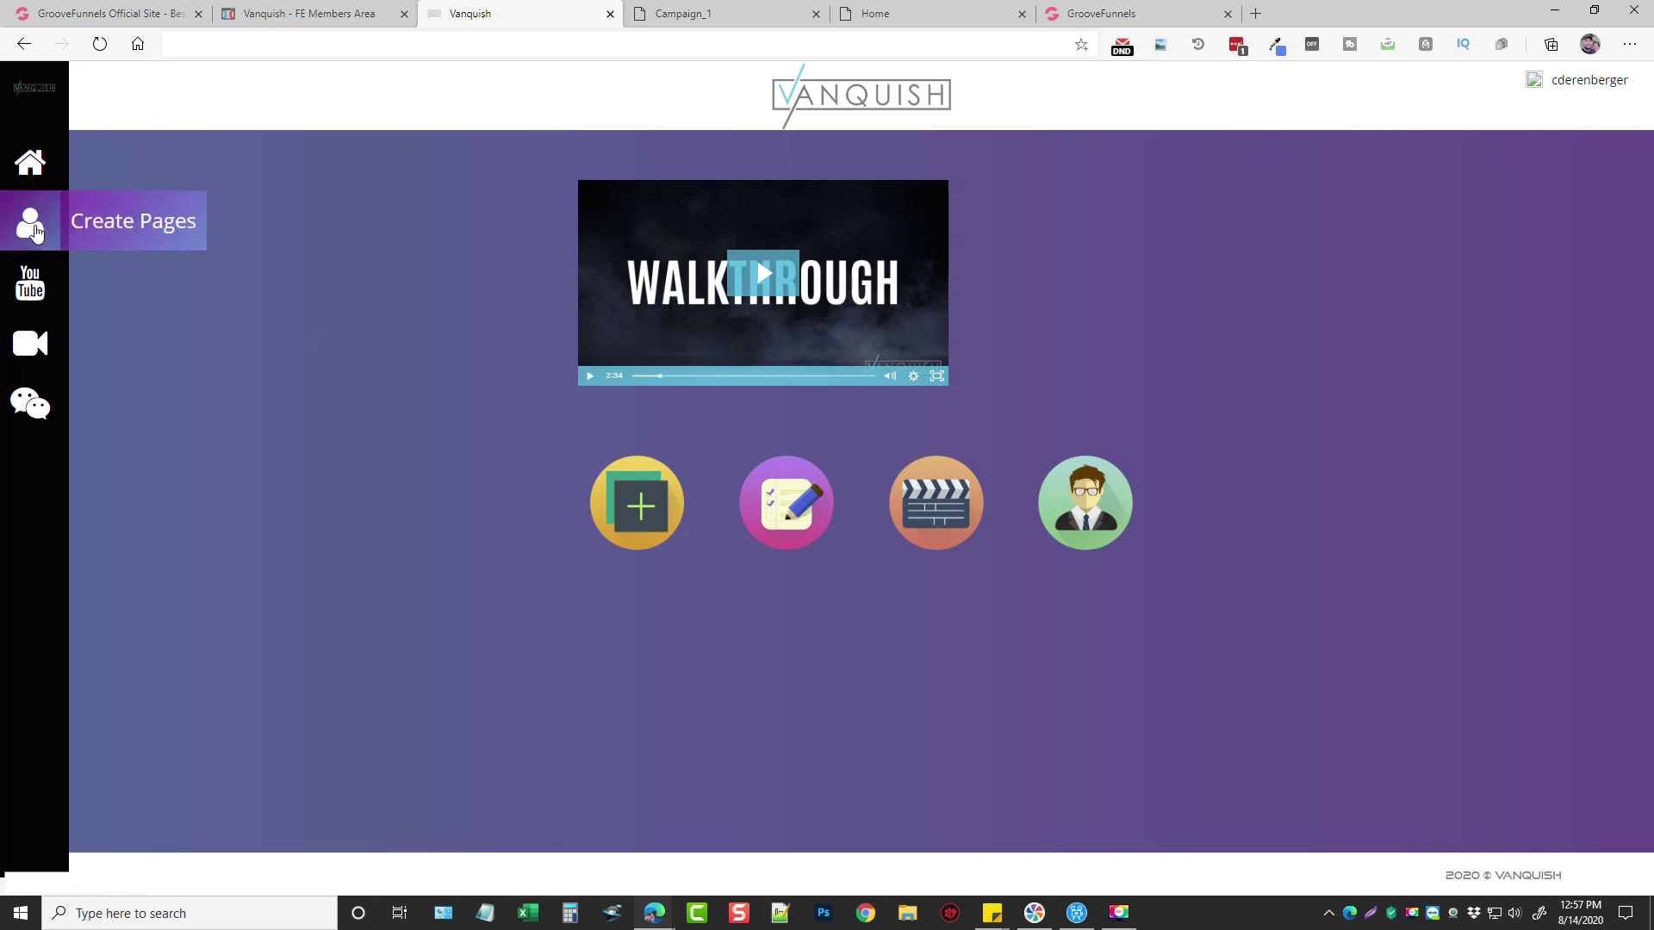
Start a new campaign page and review the offer videos MOF, SAS 2.0 and Wifi Profits
{"action": "left_click", "coordinate": [32, 227]}
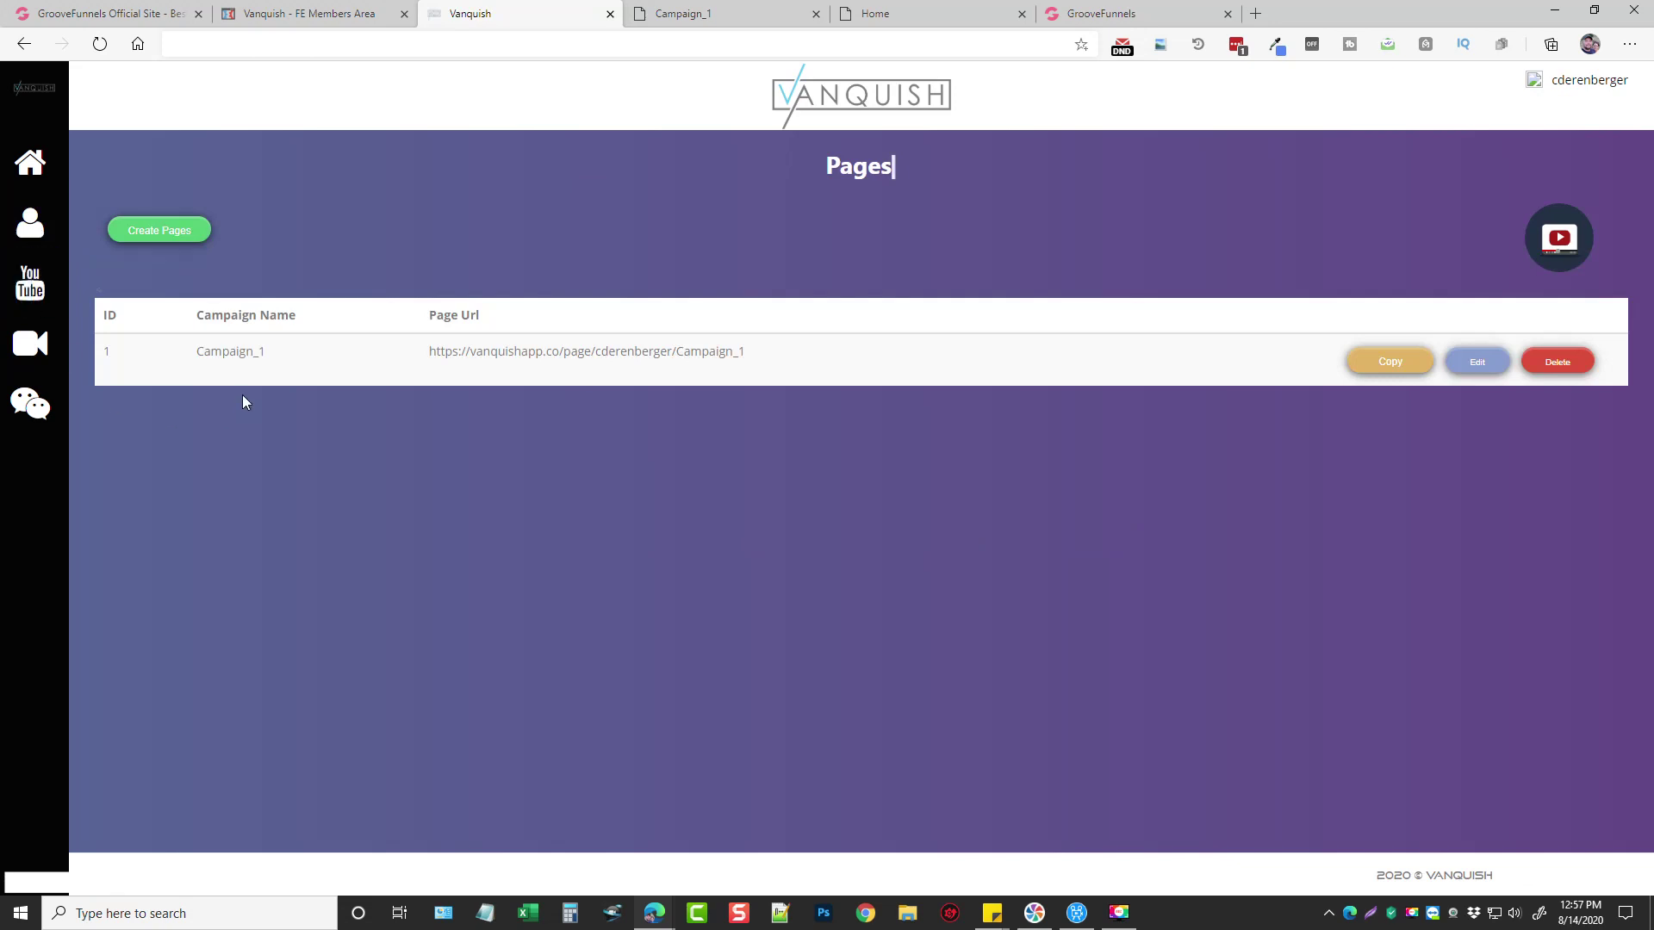
{"action": "left_click", "coordinate": [158, 230]}
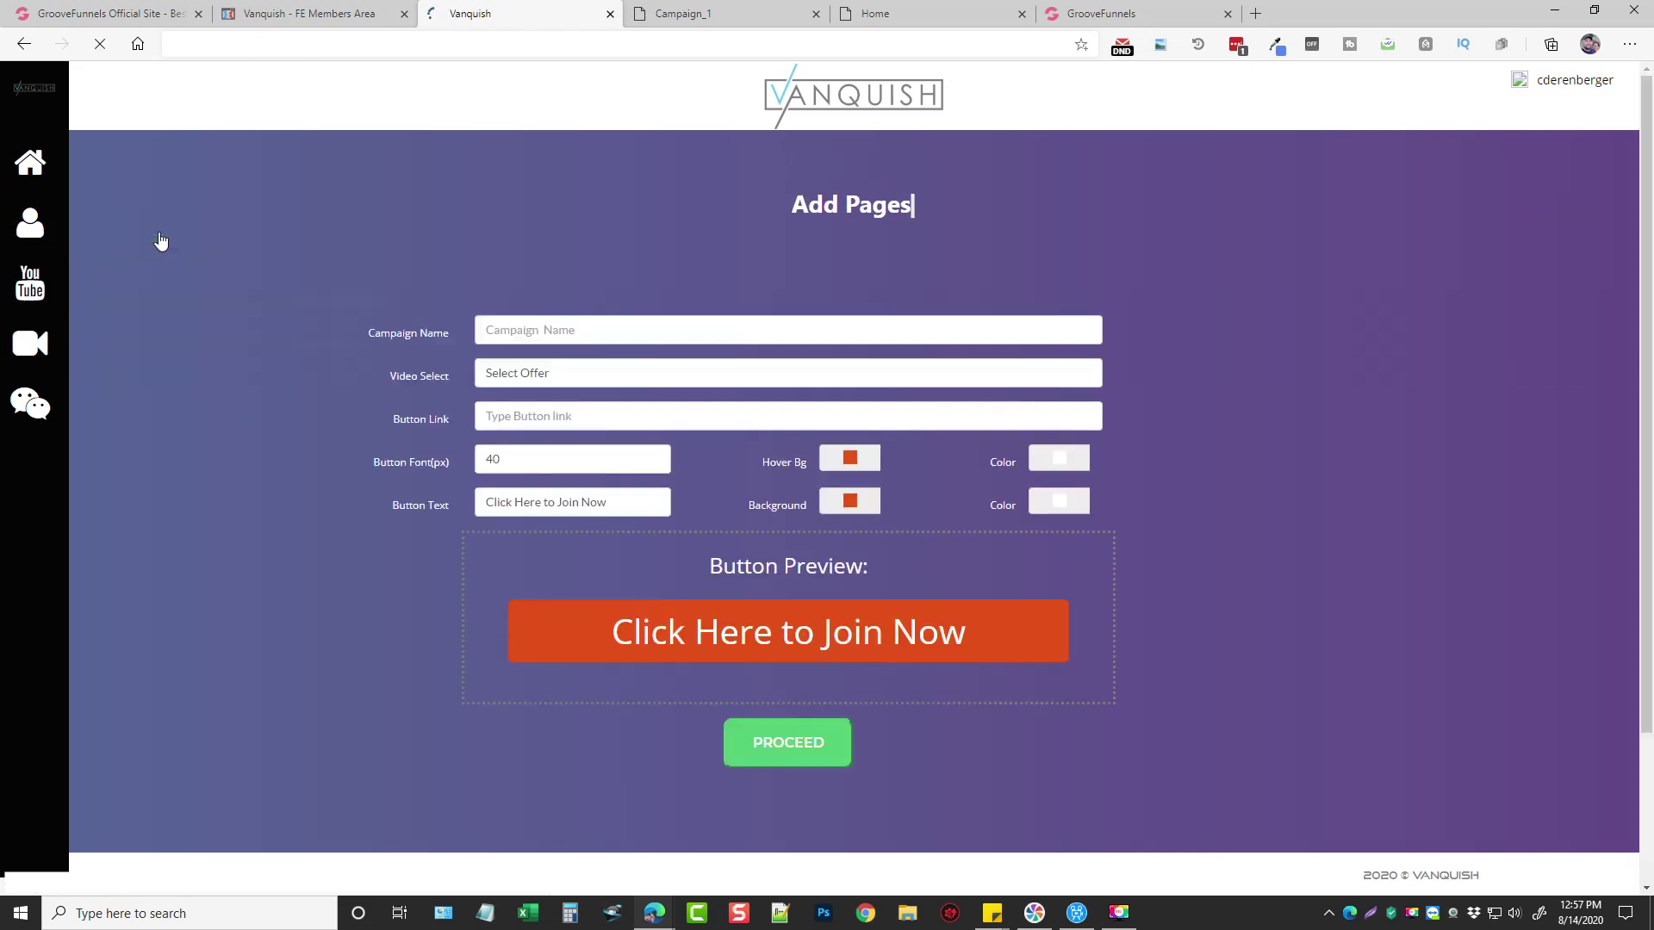
{"action": "left_click", "coordinate": [575, 375]}
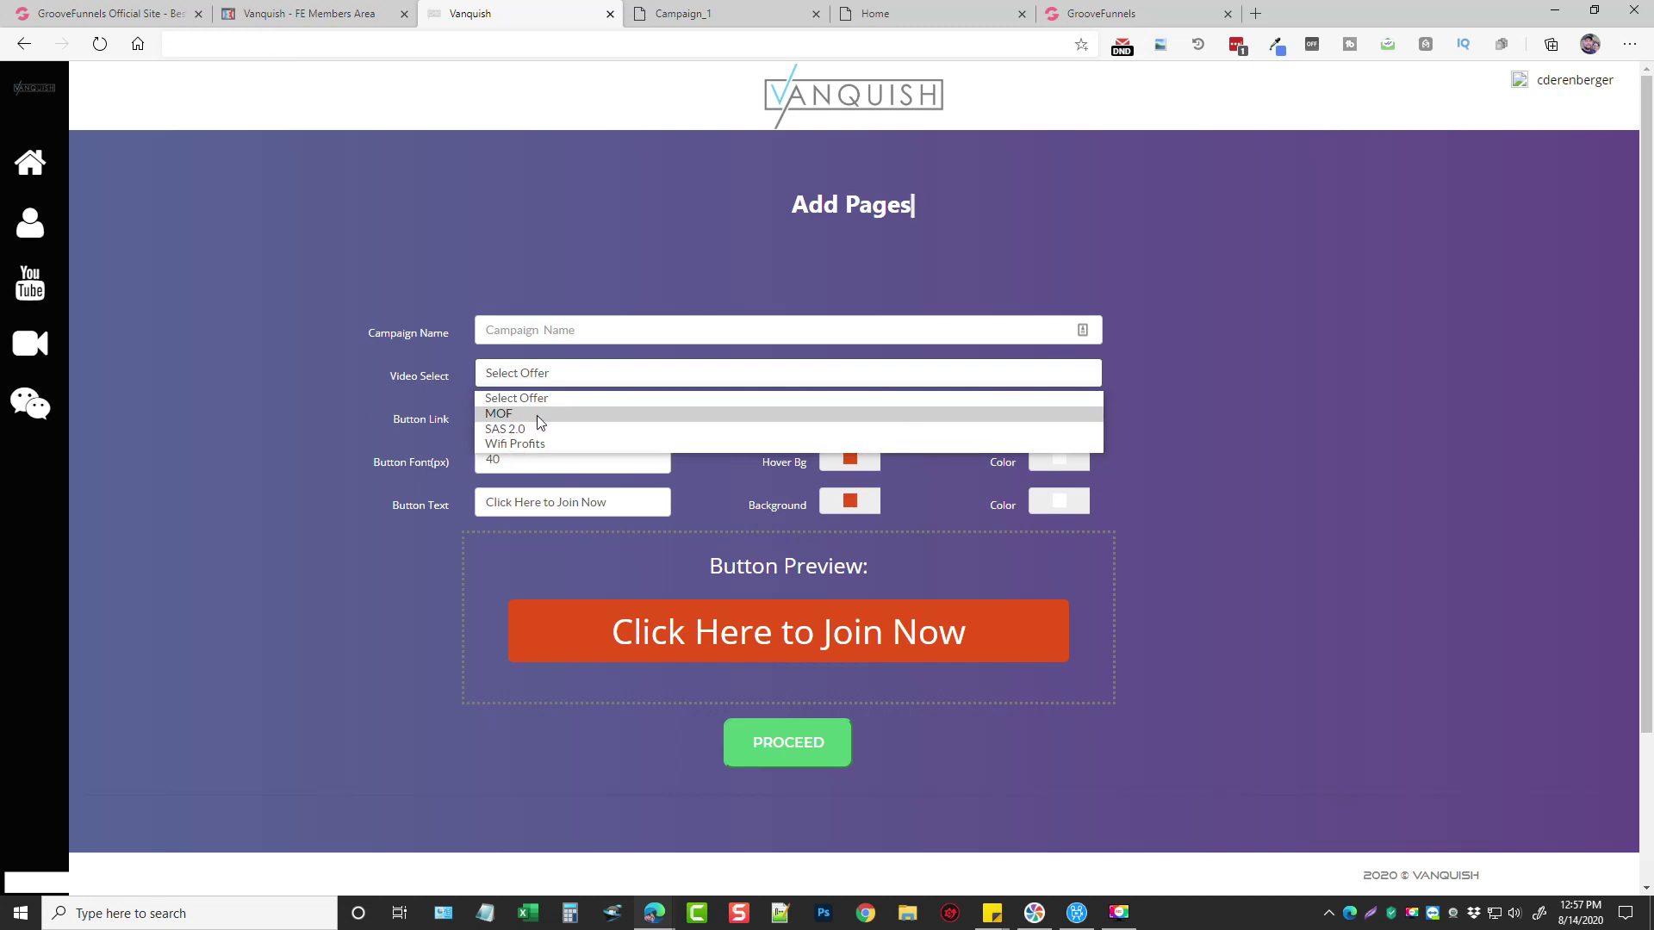
{"action": "left_click", "coordinate": [301, 359]}
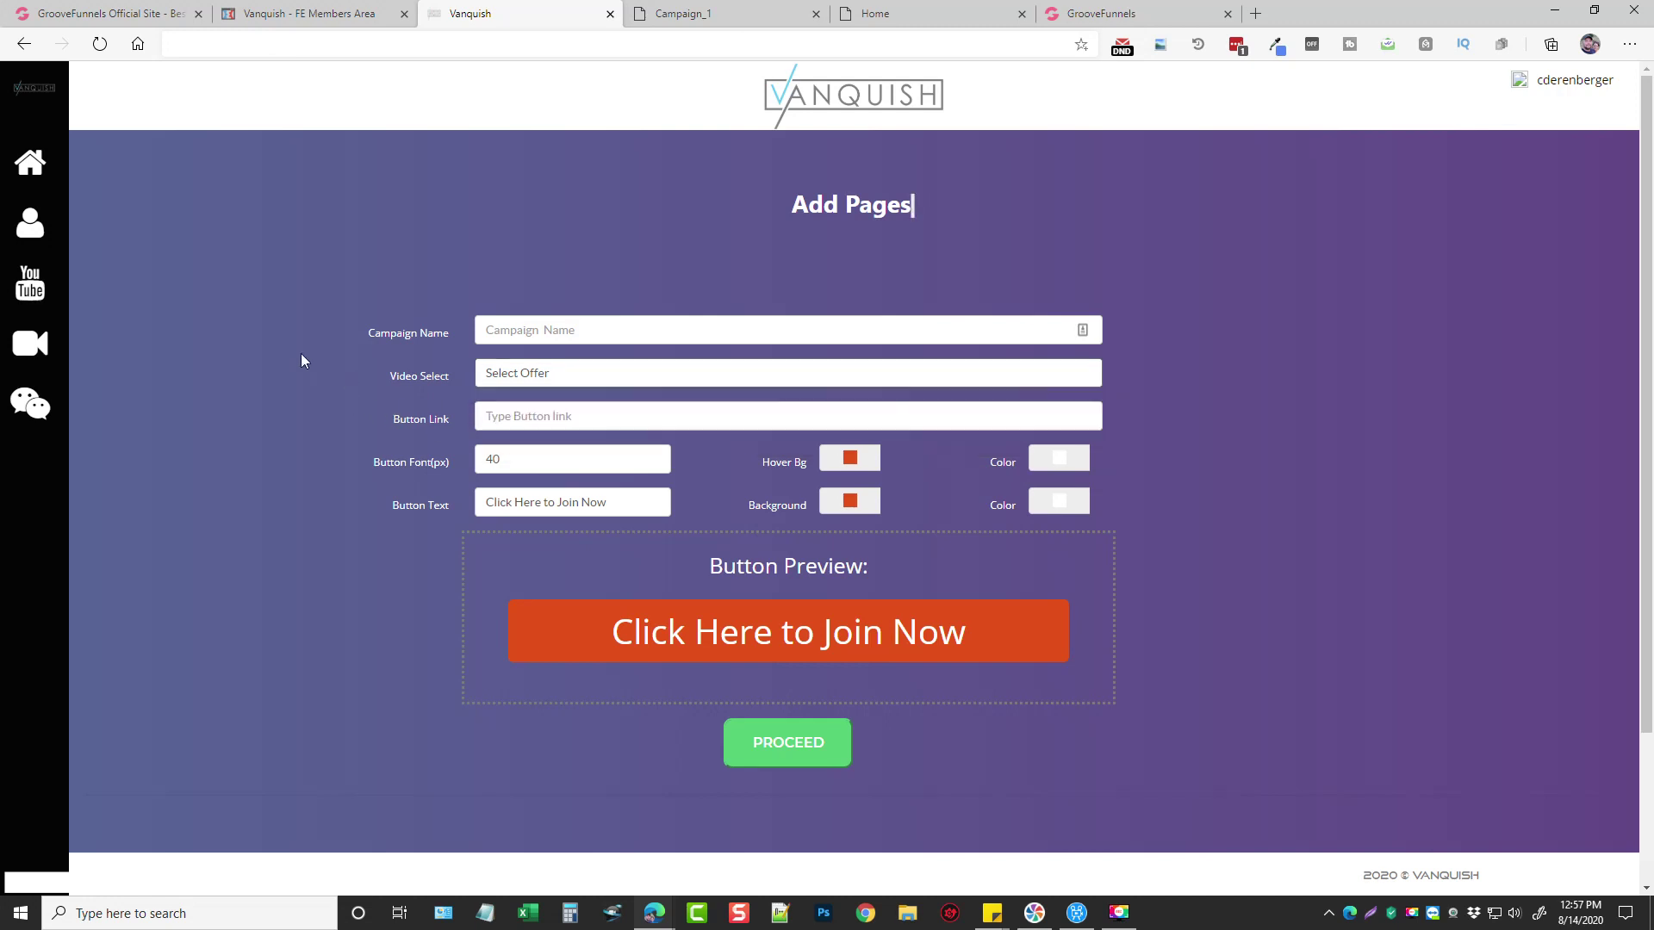
{"action": "left_click", "coordinate": [509, 417]}
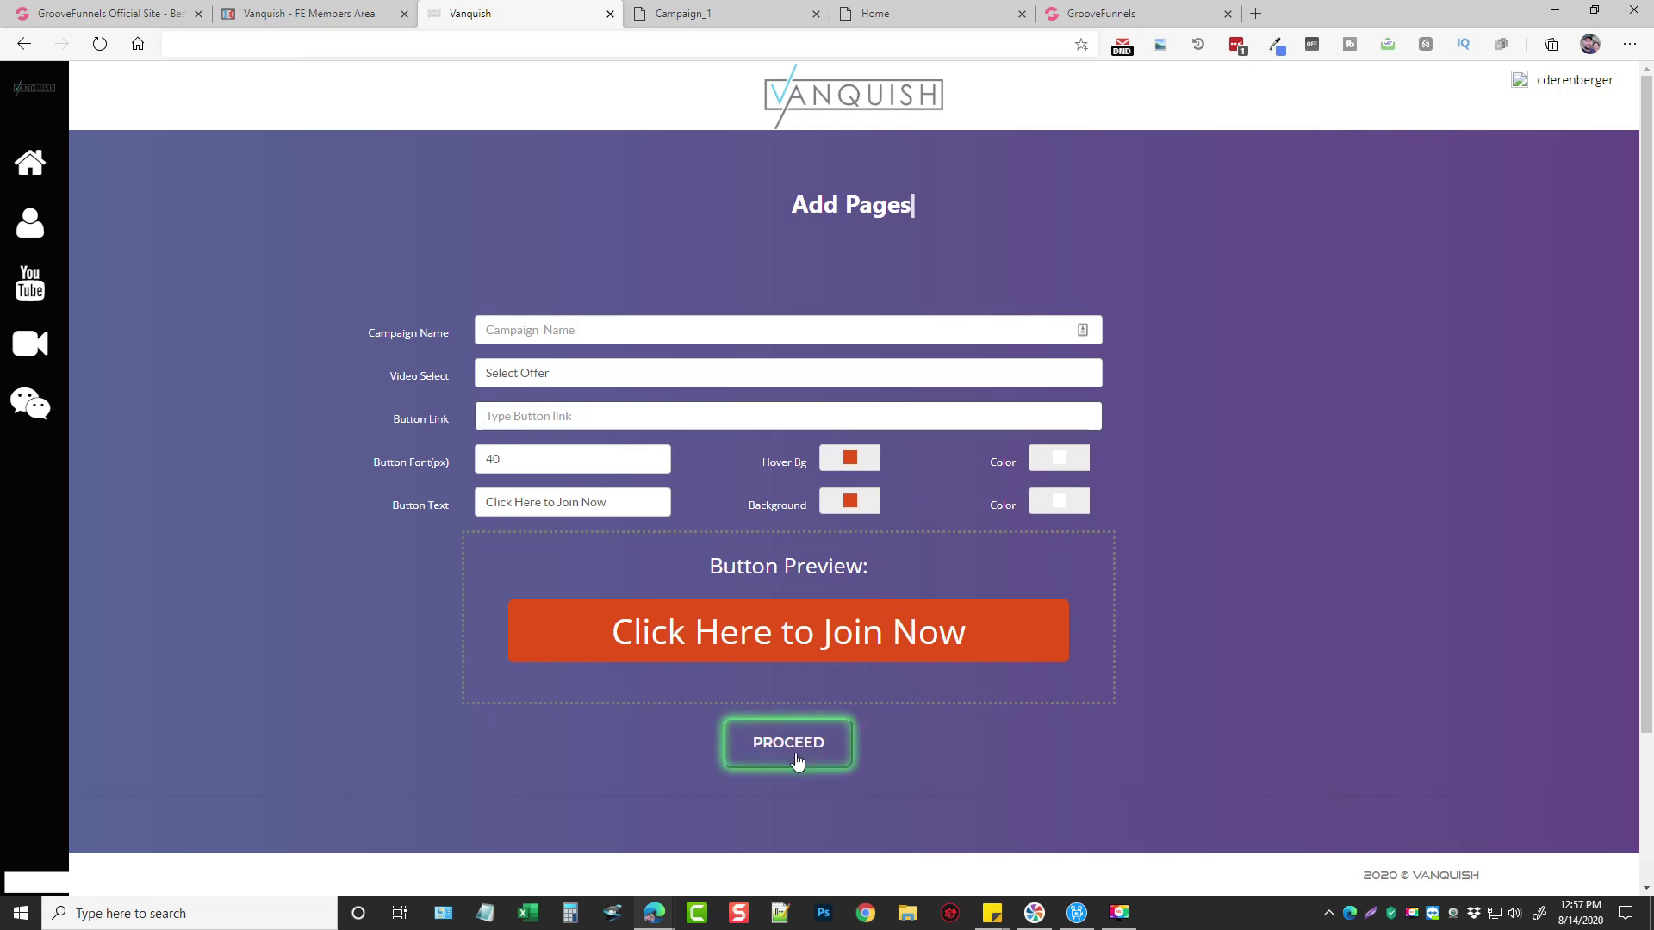
{"action": "left_click", "coordinate": [29, 223]}
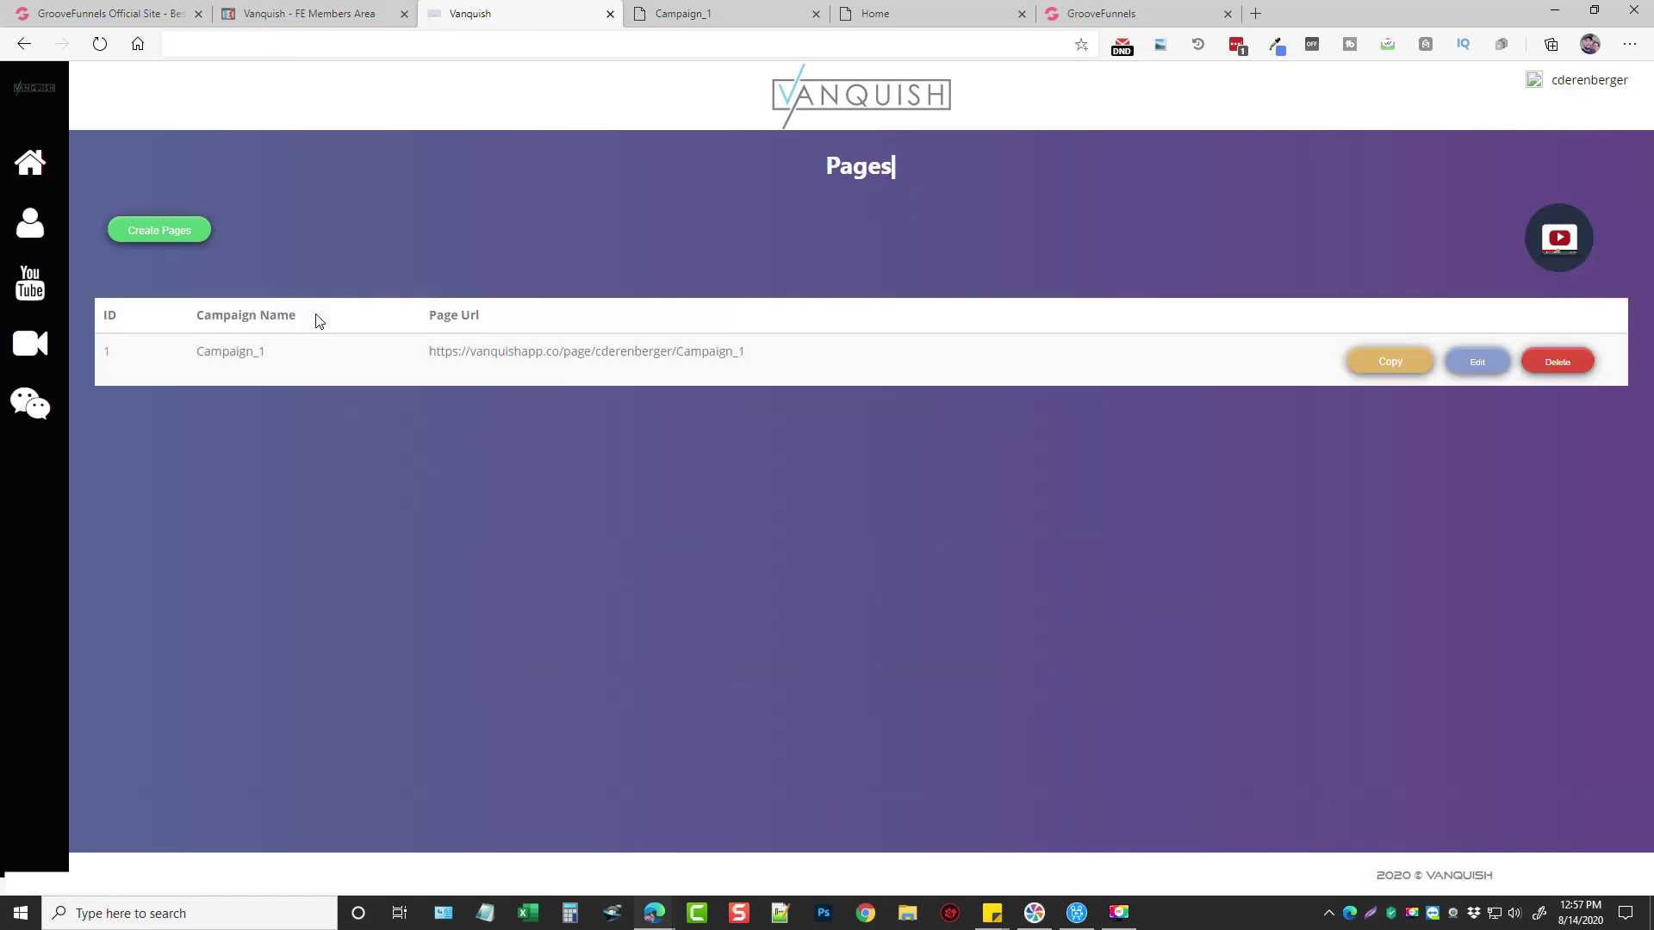
{"action": "left_click_drag", "start_coordinate": [431, 352], "coordinate": [747, 356]}
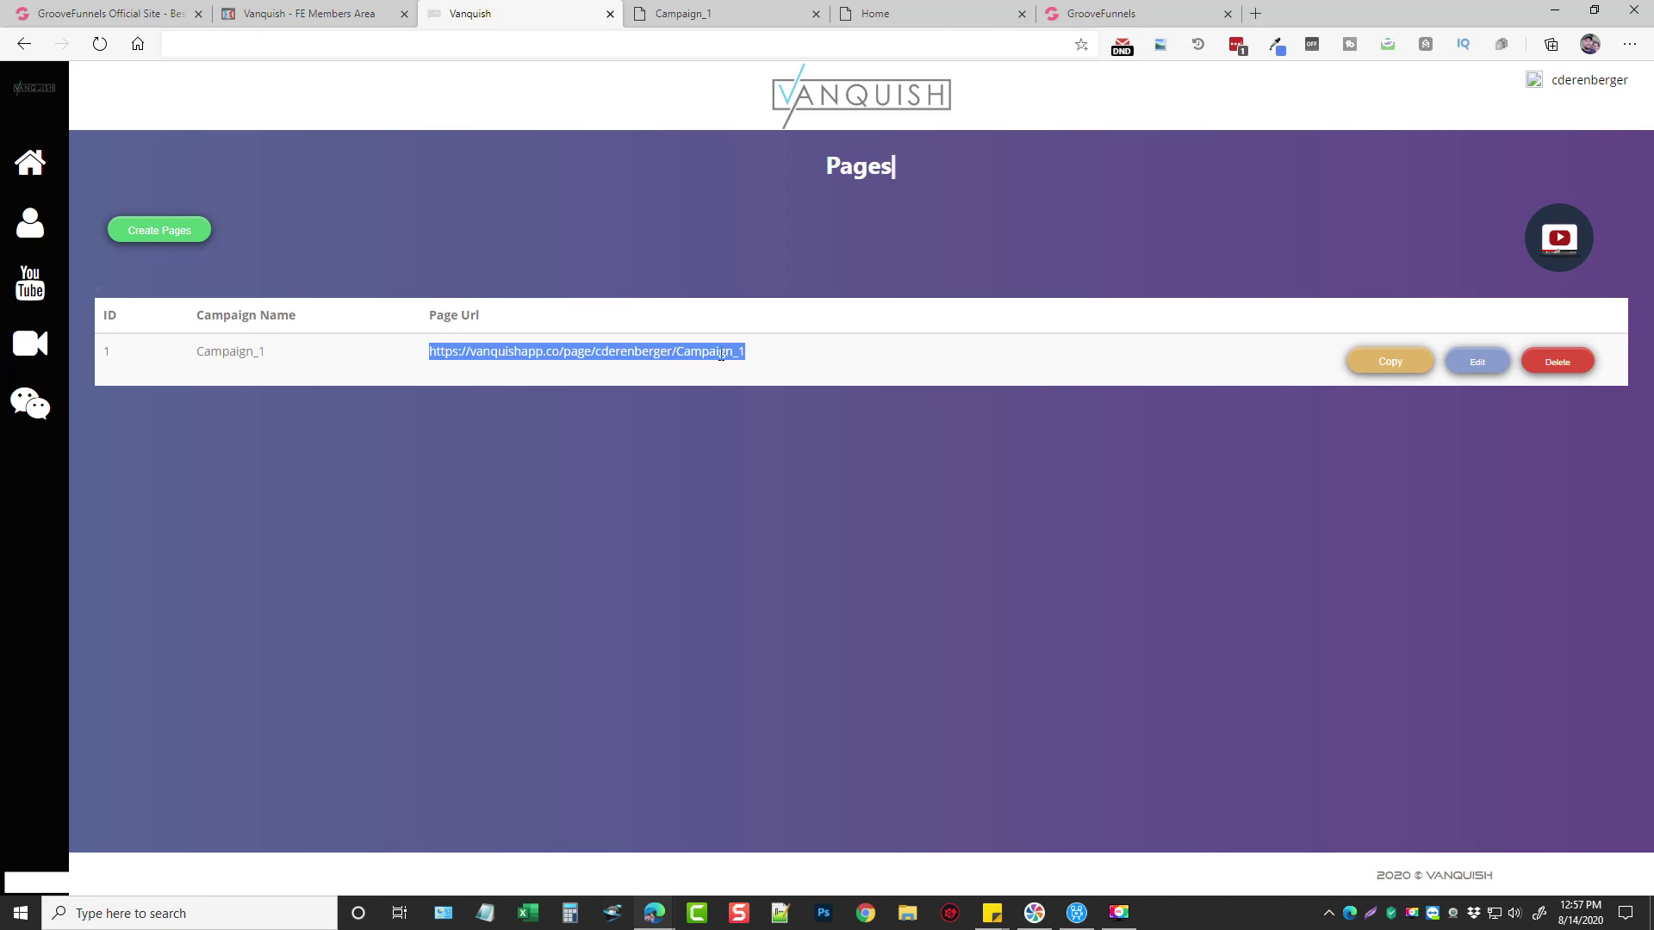
{"action": "left_click", "coordinate": [698, 13]}
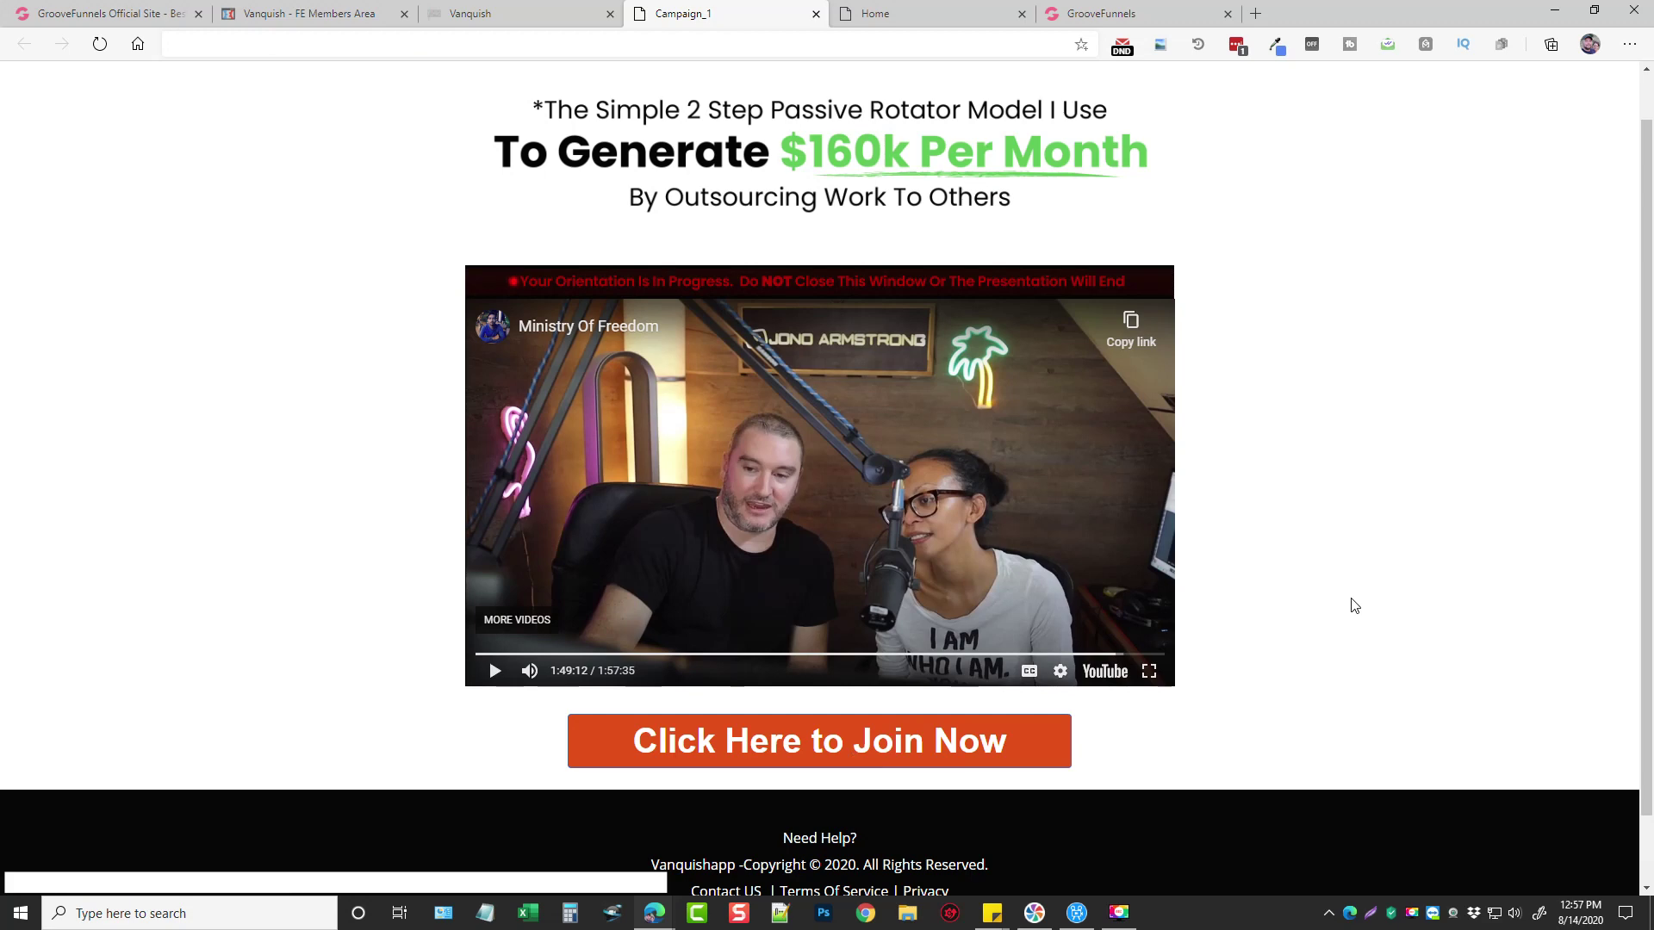
Compare the app pages list, members area and editor's Join The Live Call button
{"action": "left_click", "coordinate": [568, 13]}
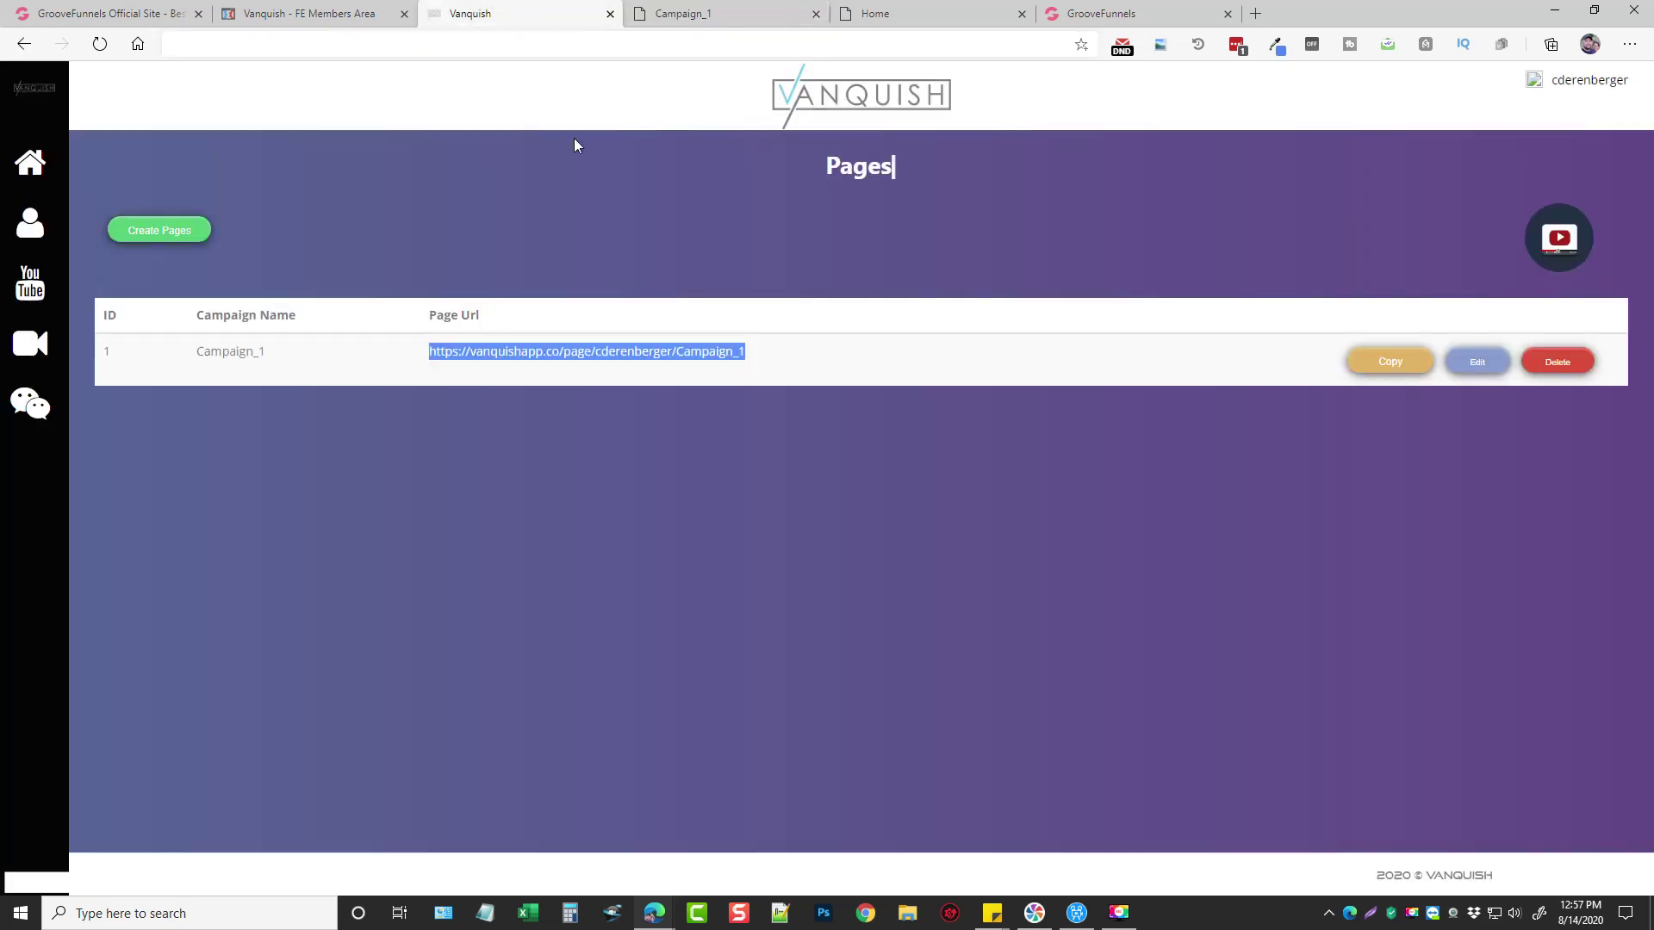
{"action": "left_click", "coordinate": [308, 14]}
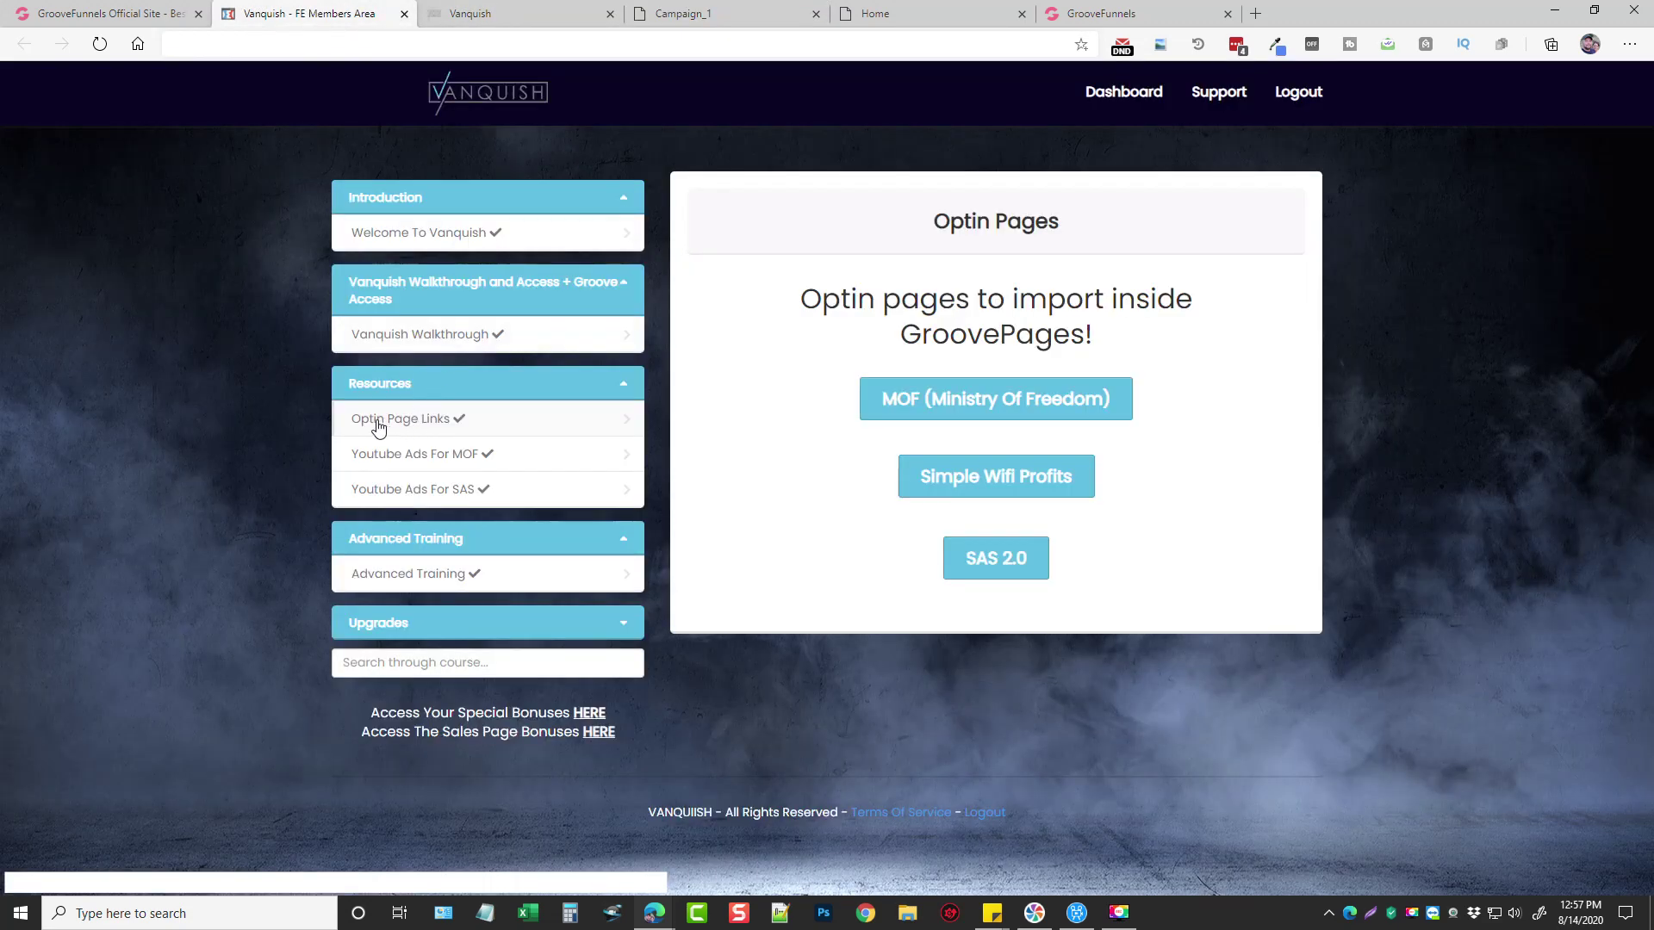
{"action": "left_click", "coordinate": [1124, 13]}
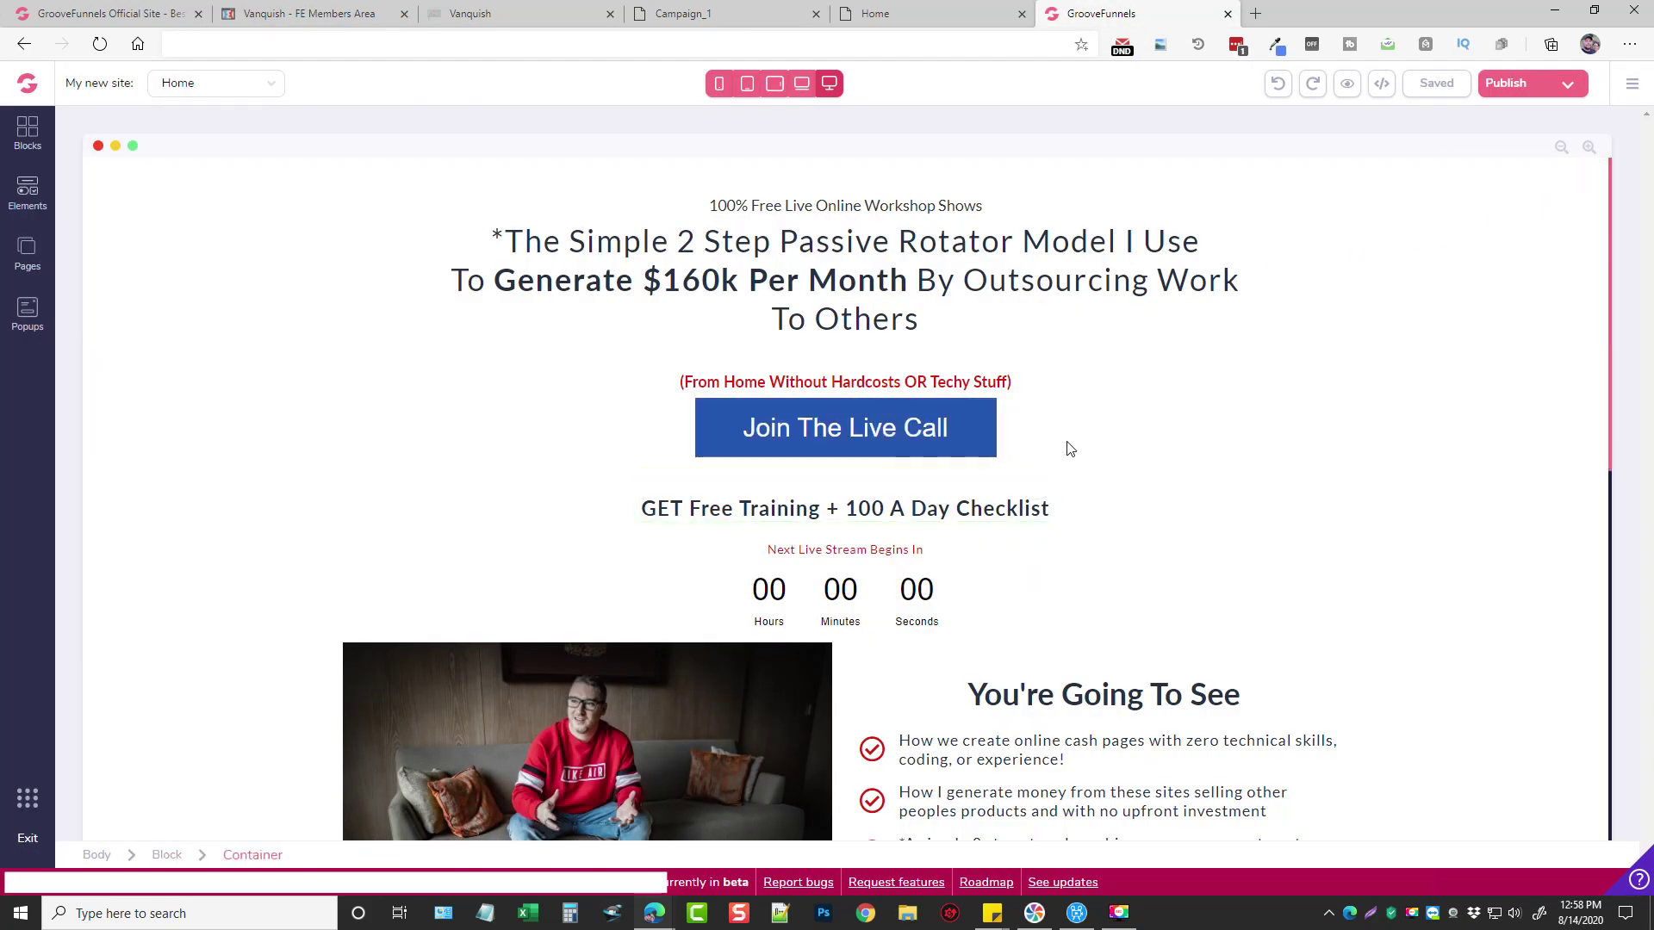
{"action": "left_click", "coordinate": [865, 453]}
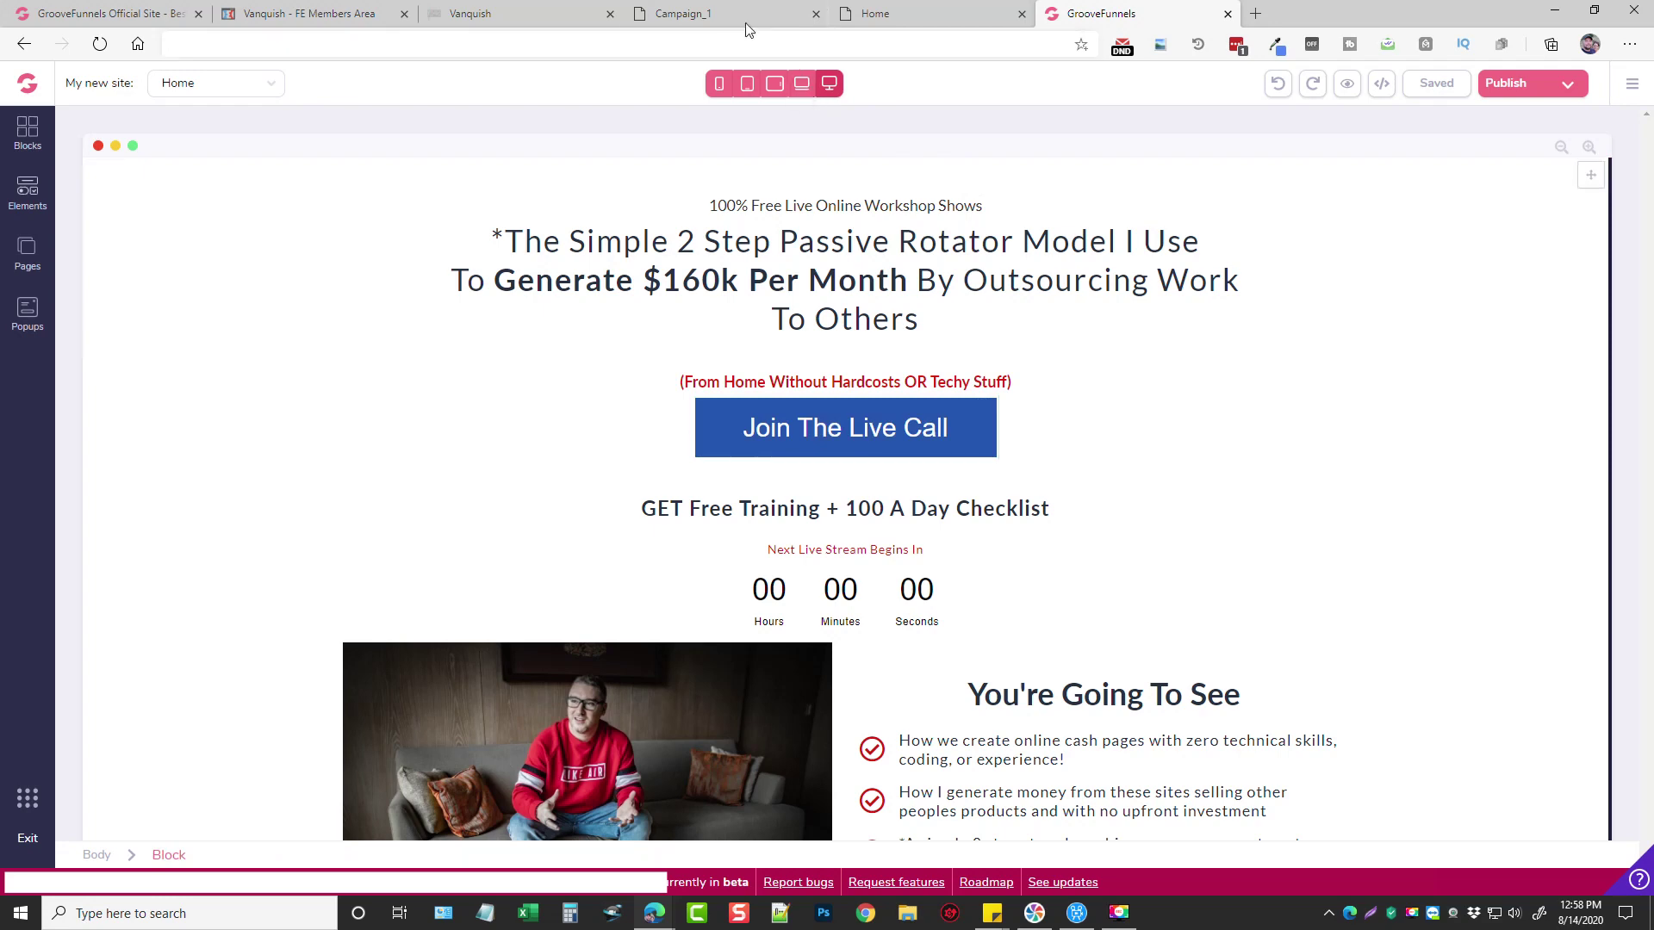
Recheck the Campaign_1 landing page, then show the Youtube Ads For MOF resource
{"action": "left_click", "coordinate": [724, 13]}
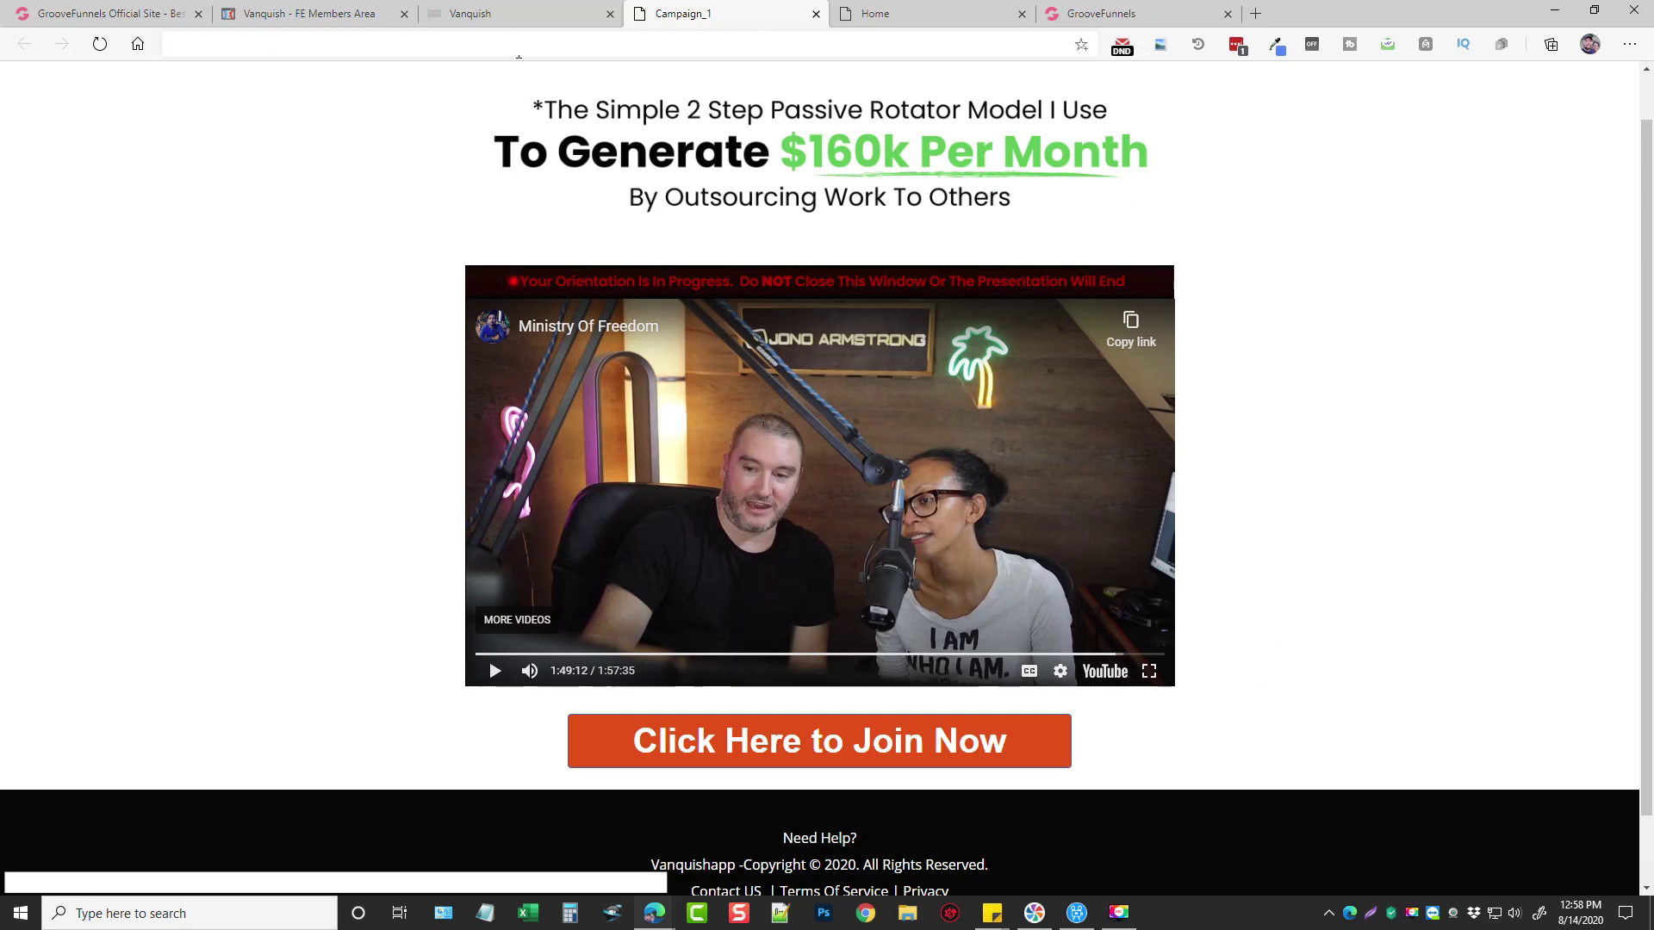
{"action": "left_click", "coordinate": [469, 14]}
{"action": "left_click", "coordinate": [255, 16]}
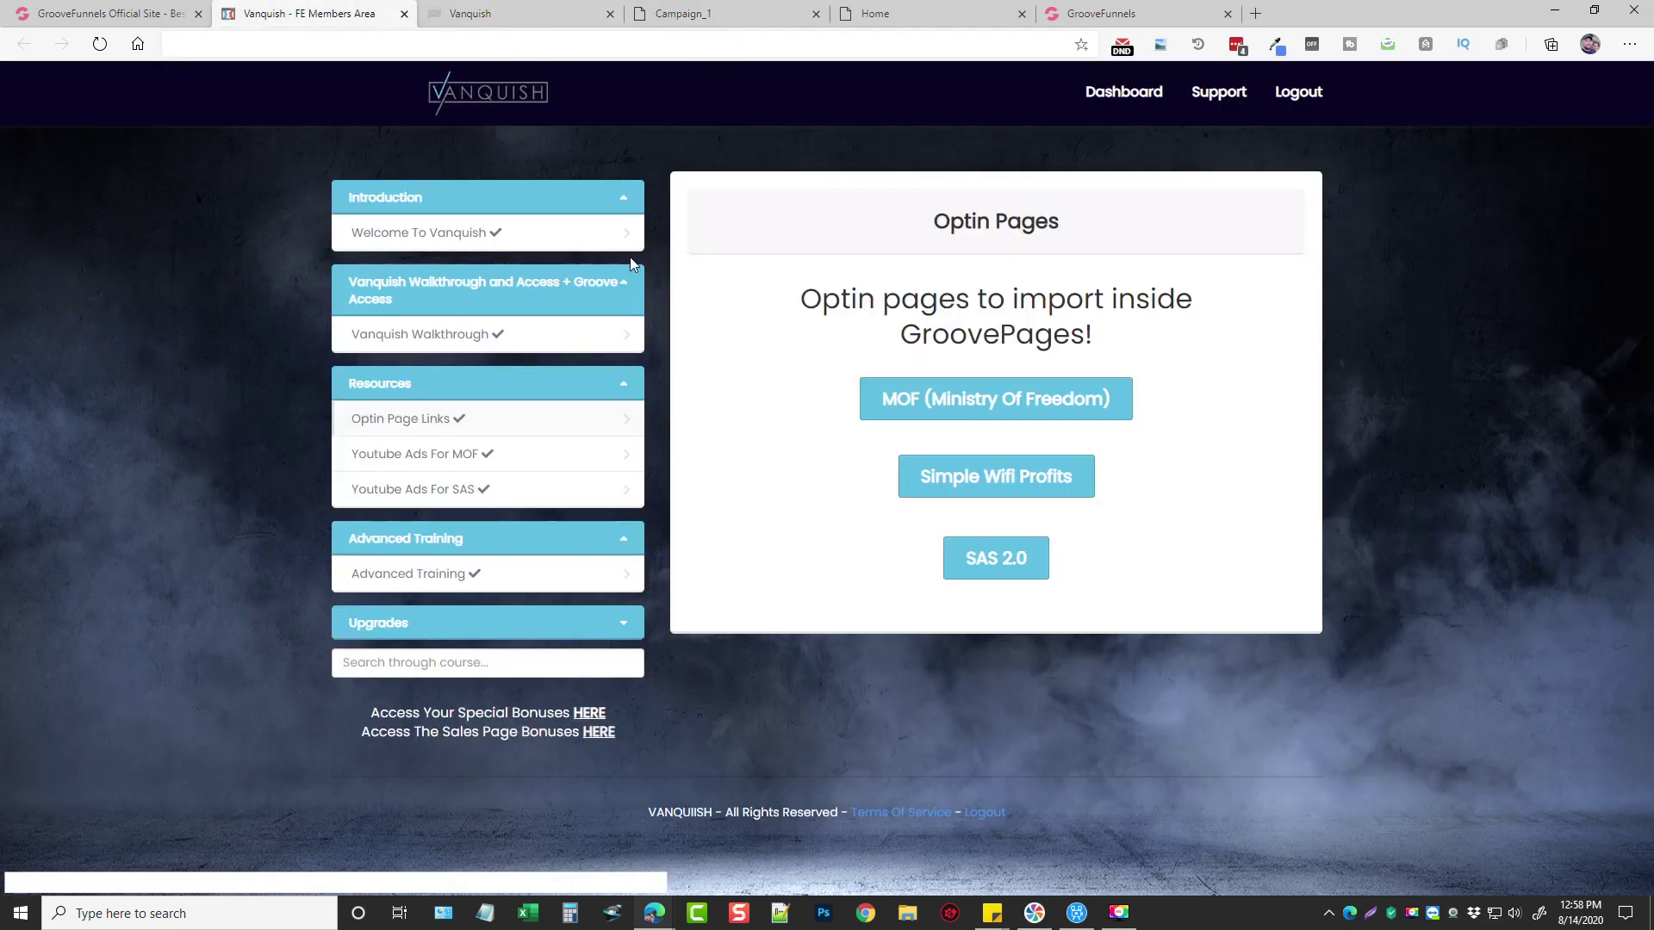
{"action": "left_click", "coordinate": [393, 468]}
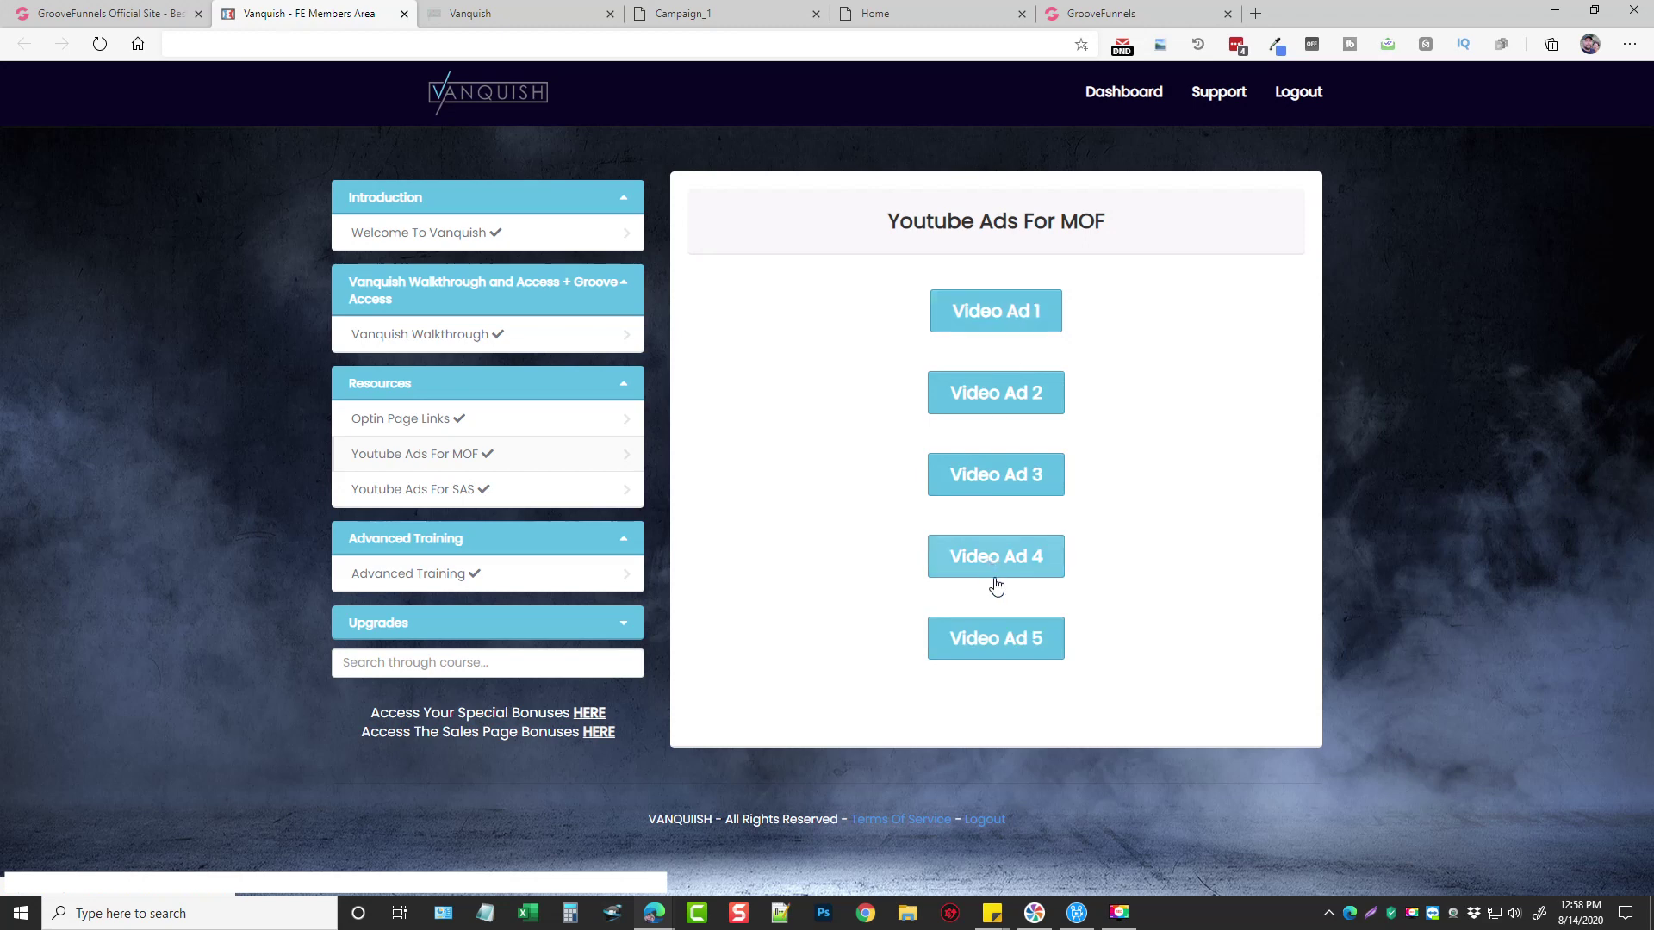
Check the SAS YouTube ads, then play and seek the walkthrough video near 19 minutes, full screen
{"action": "left_click", "coordinate": [412, 490]}
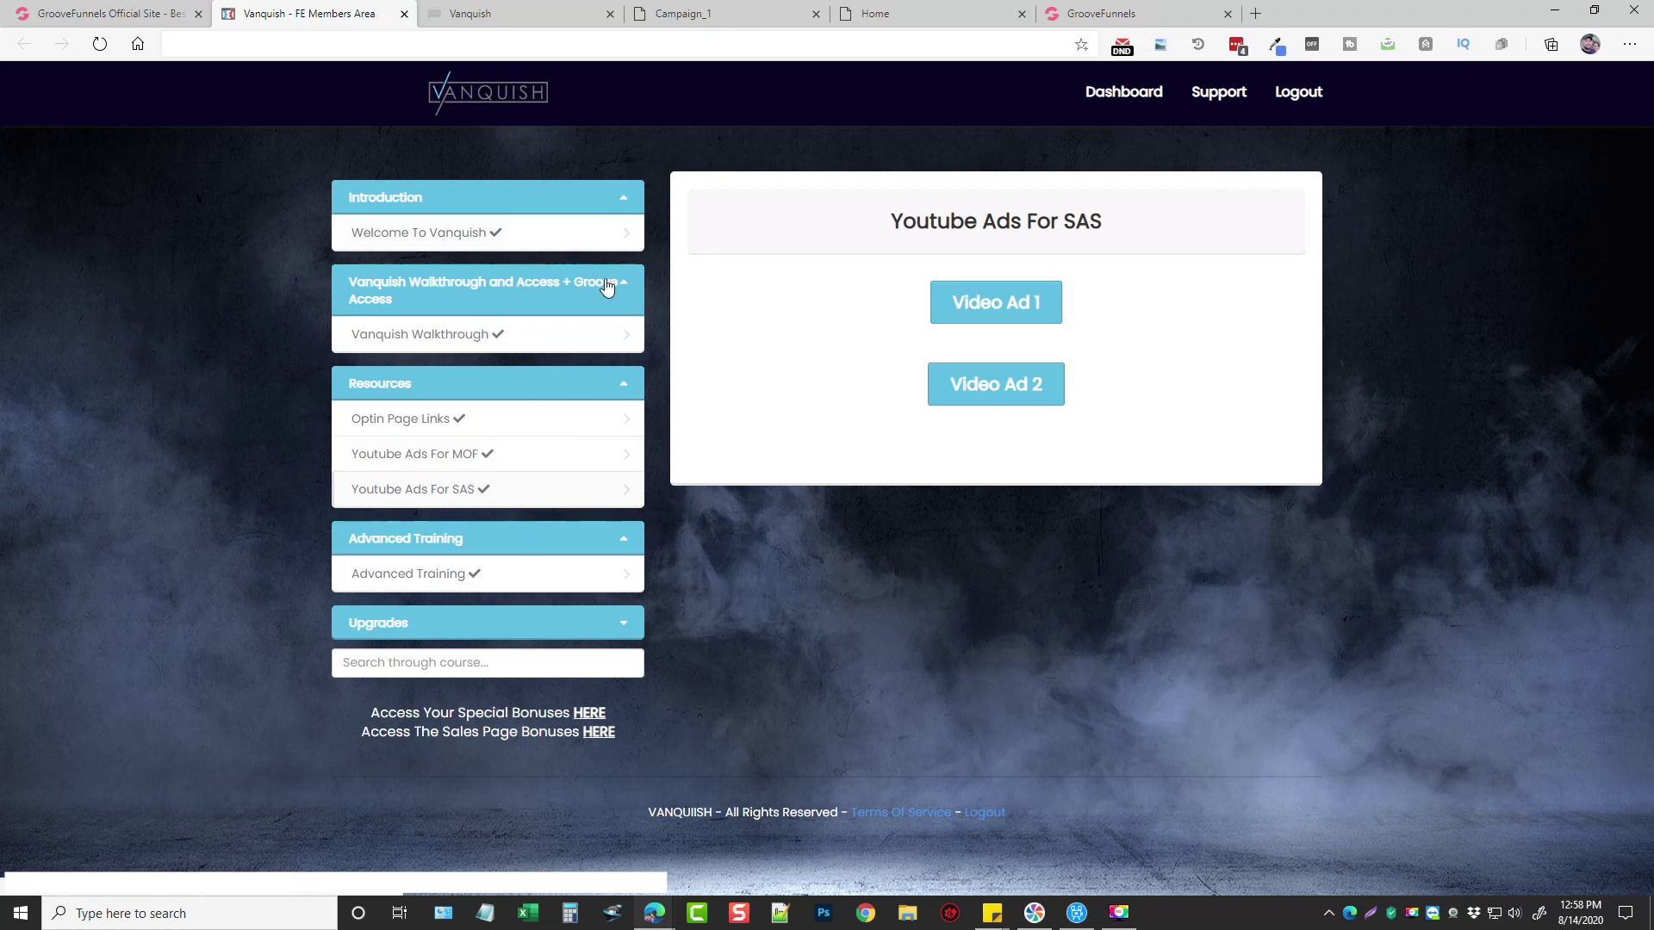
{"action": "left_click", "coordinate": [446, 335]}
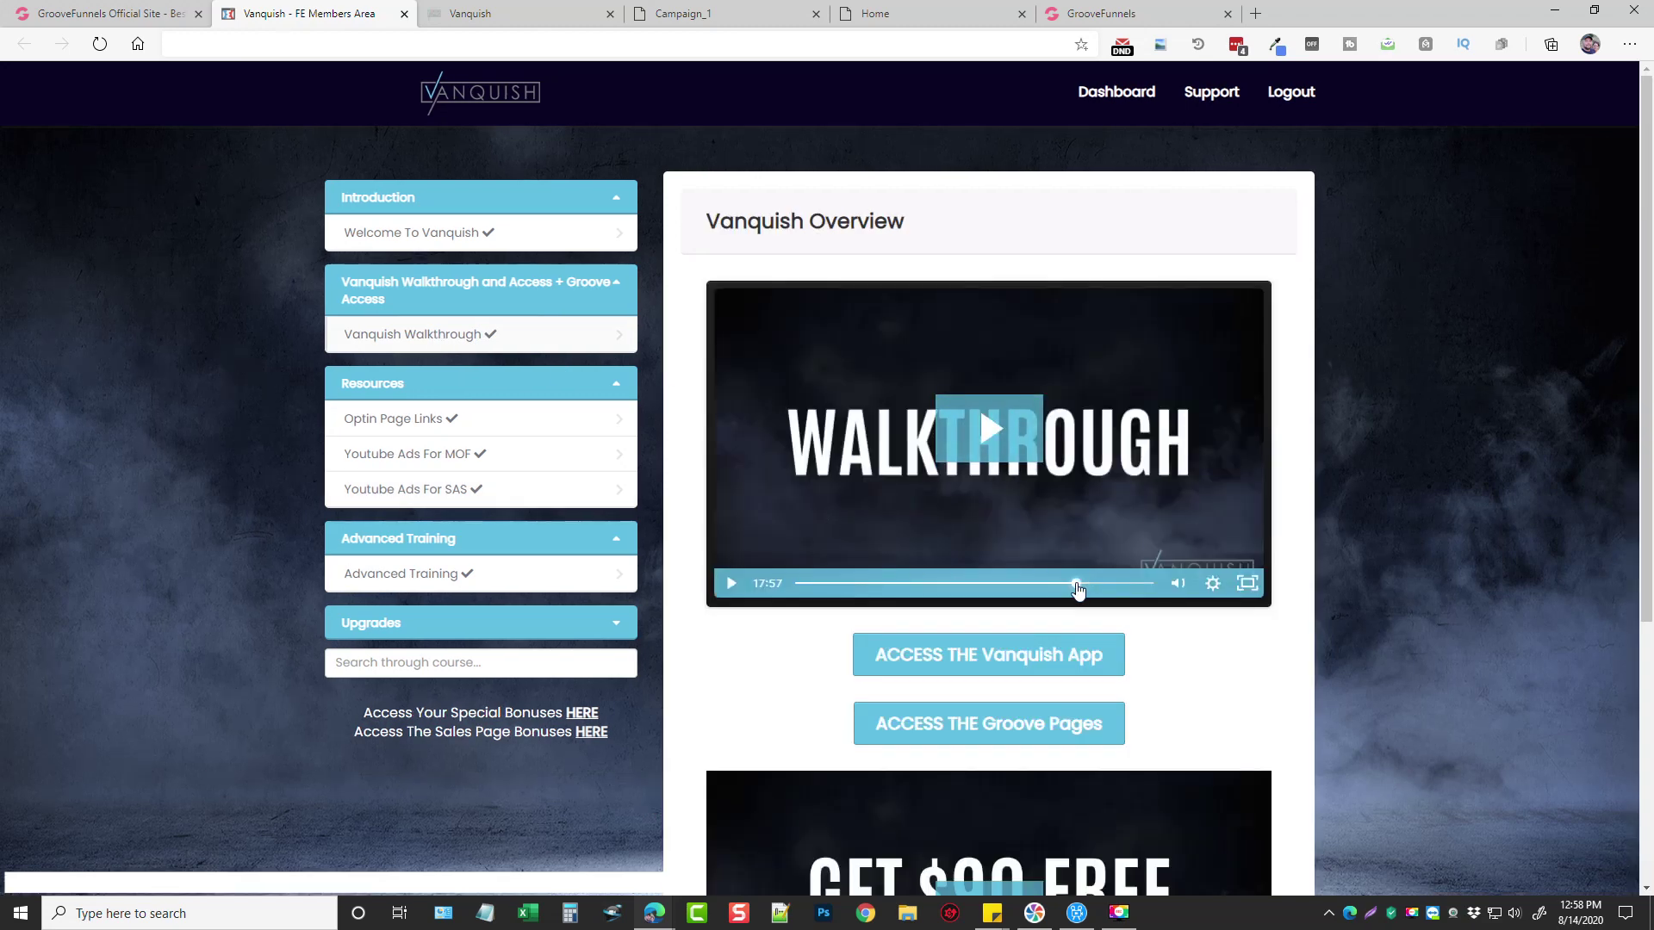
{"action": "left_click", "coordinate": [1080, 588]}
{"action": "left_click", "coordinate": [1177, 583]}
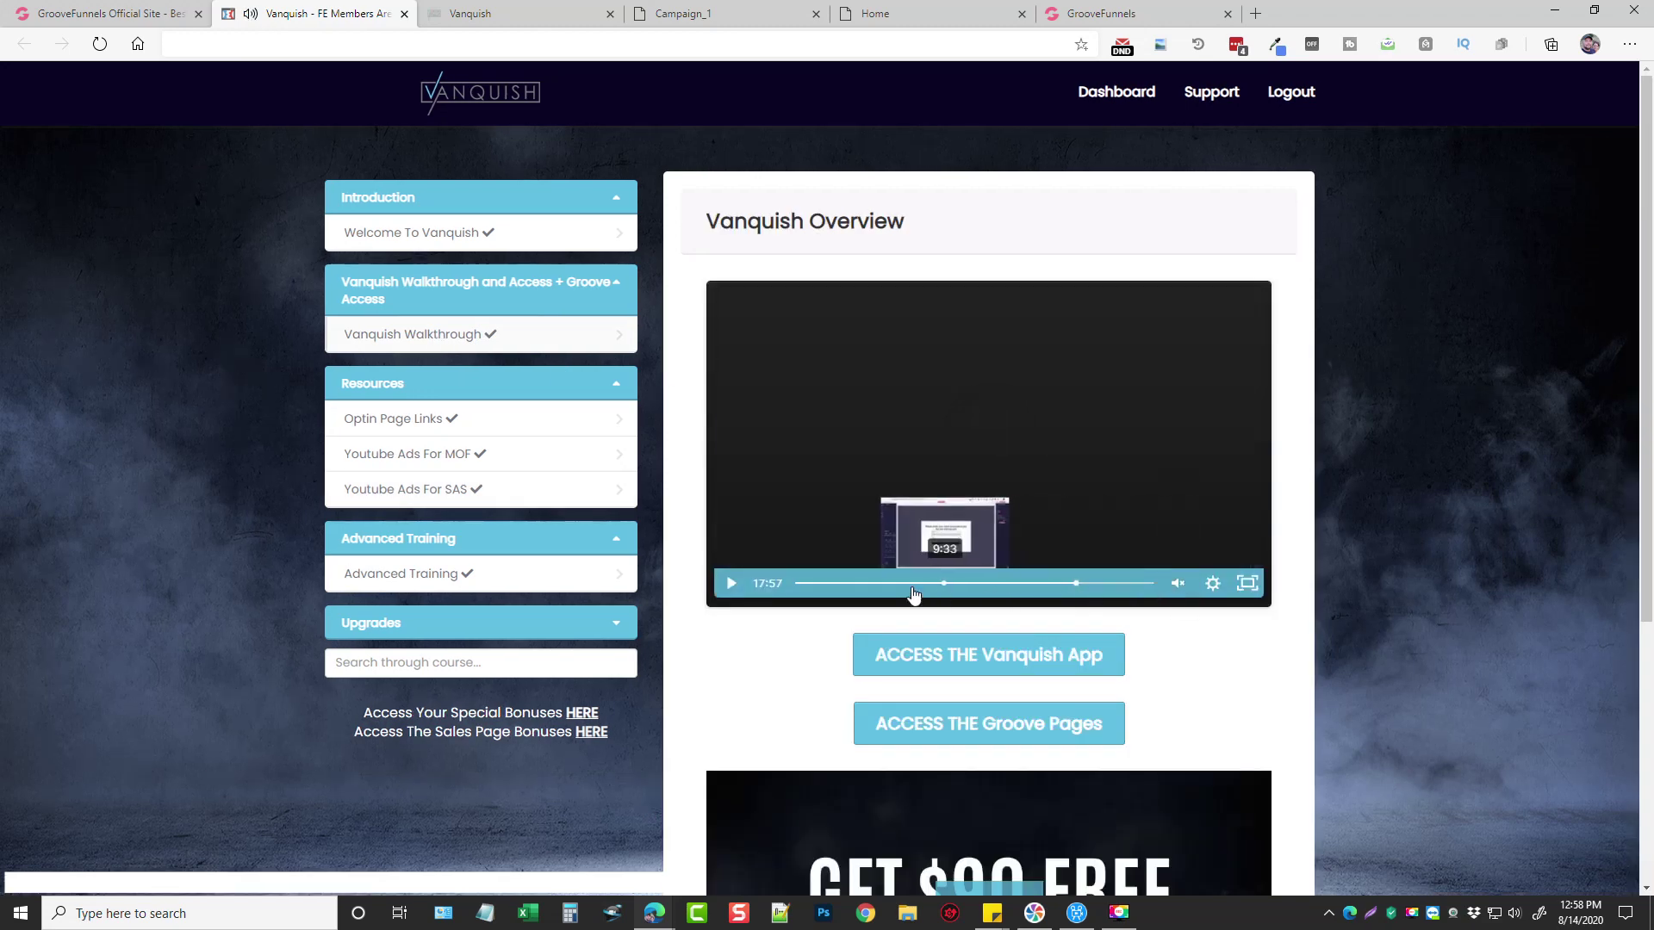
{"action": "left_click", "coordinate": [733, 584]}
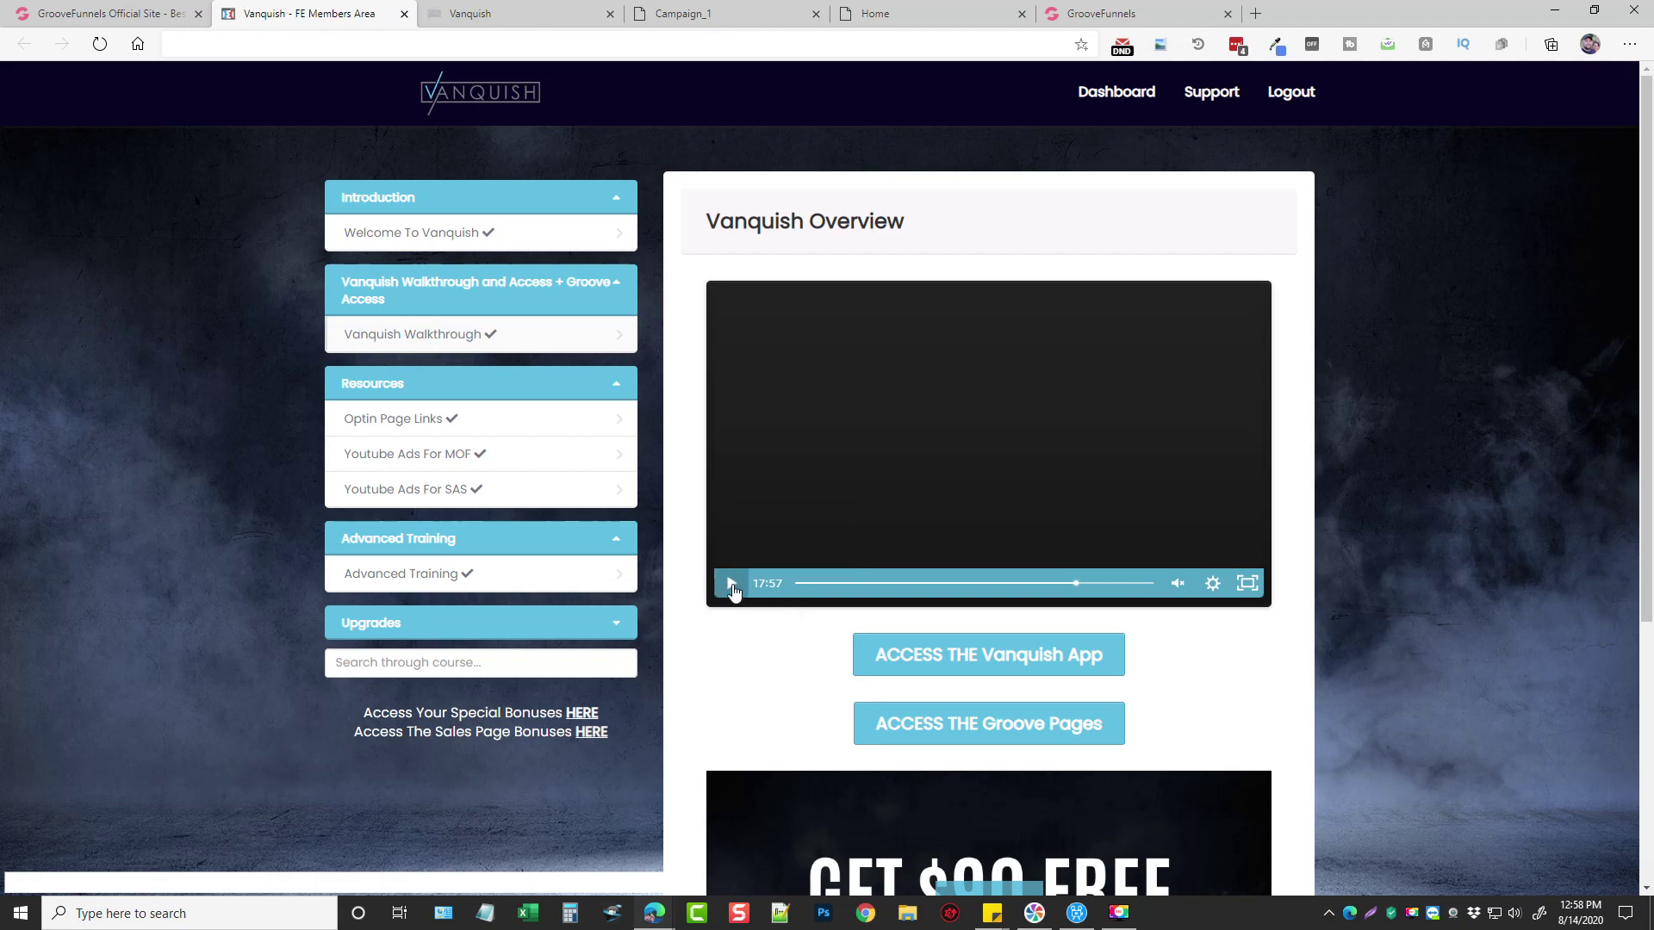
{"action": "left_click", "coordinate": [732, 588]}
{"action": "left_click", "coordinate": [1095, 584]}
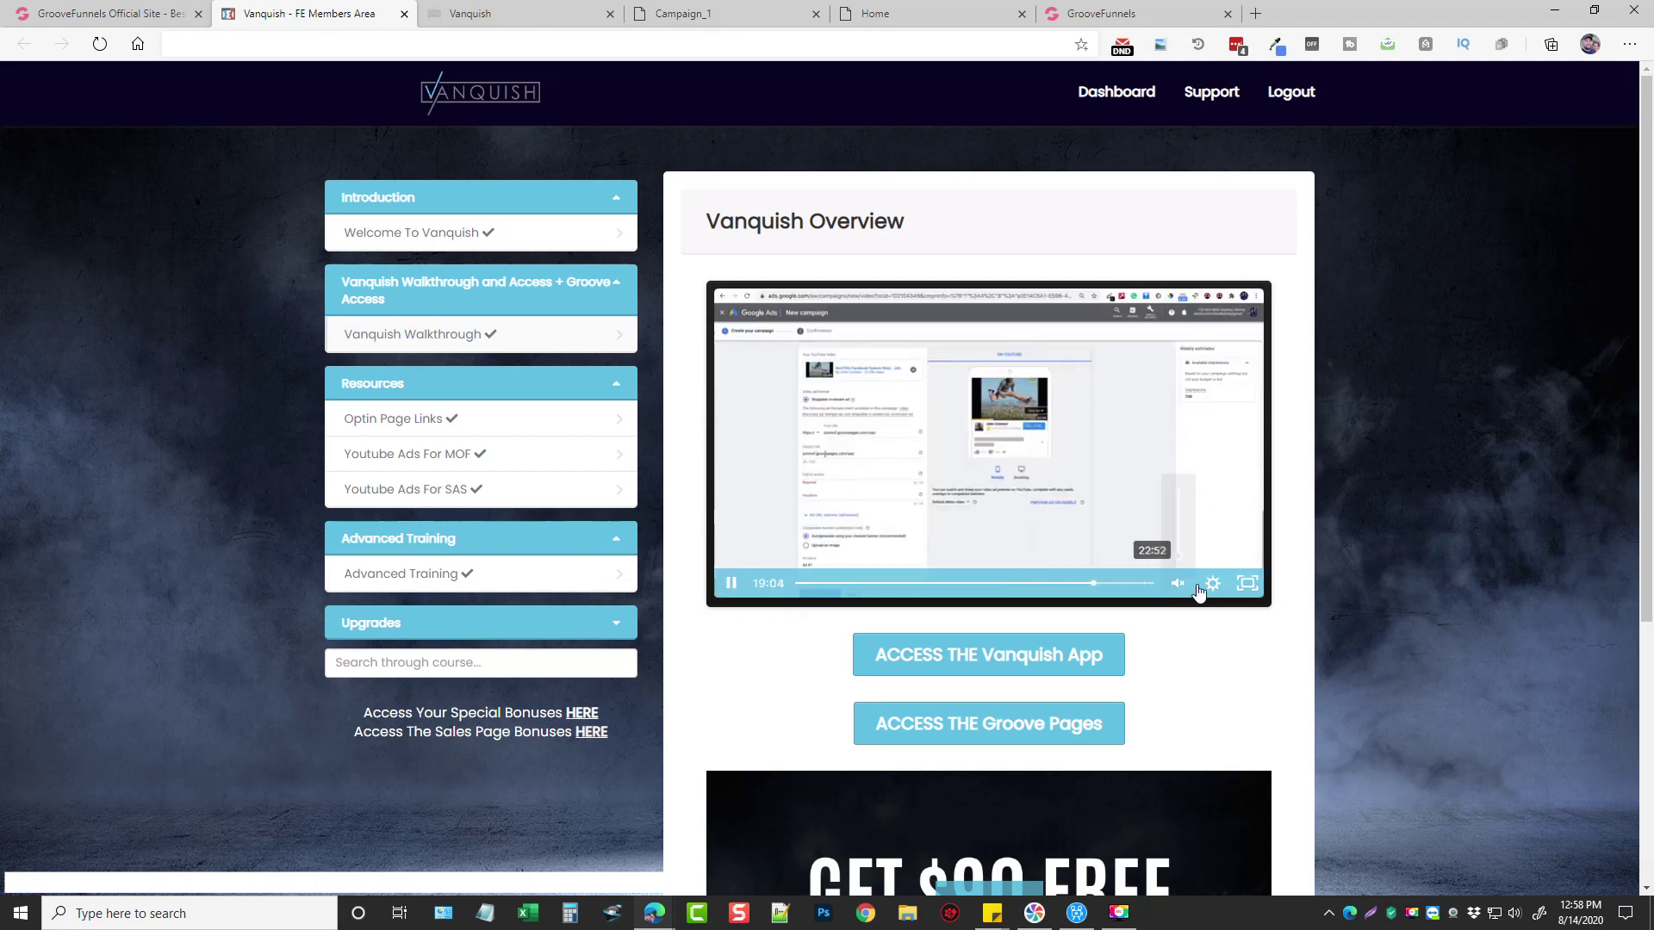
{"action": "left_click", "coordinate": [1247, 585]}
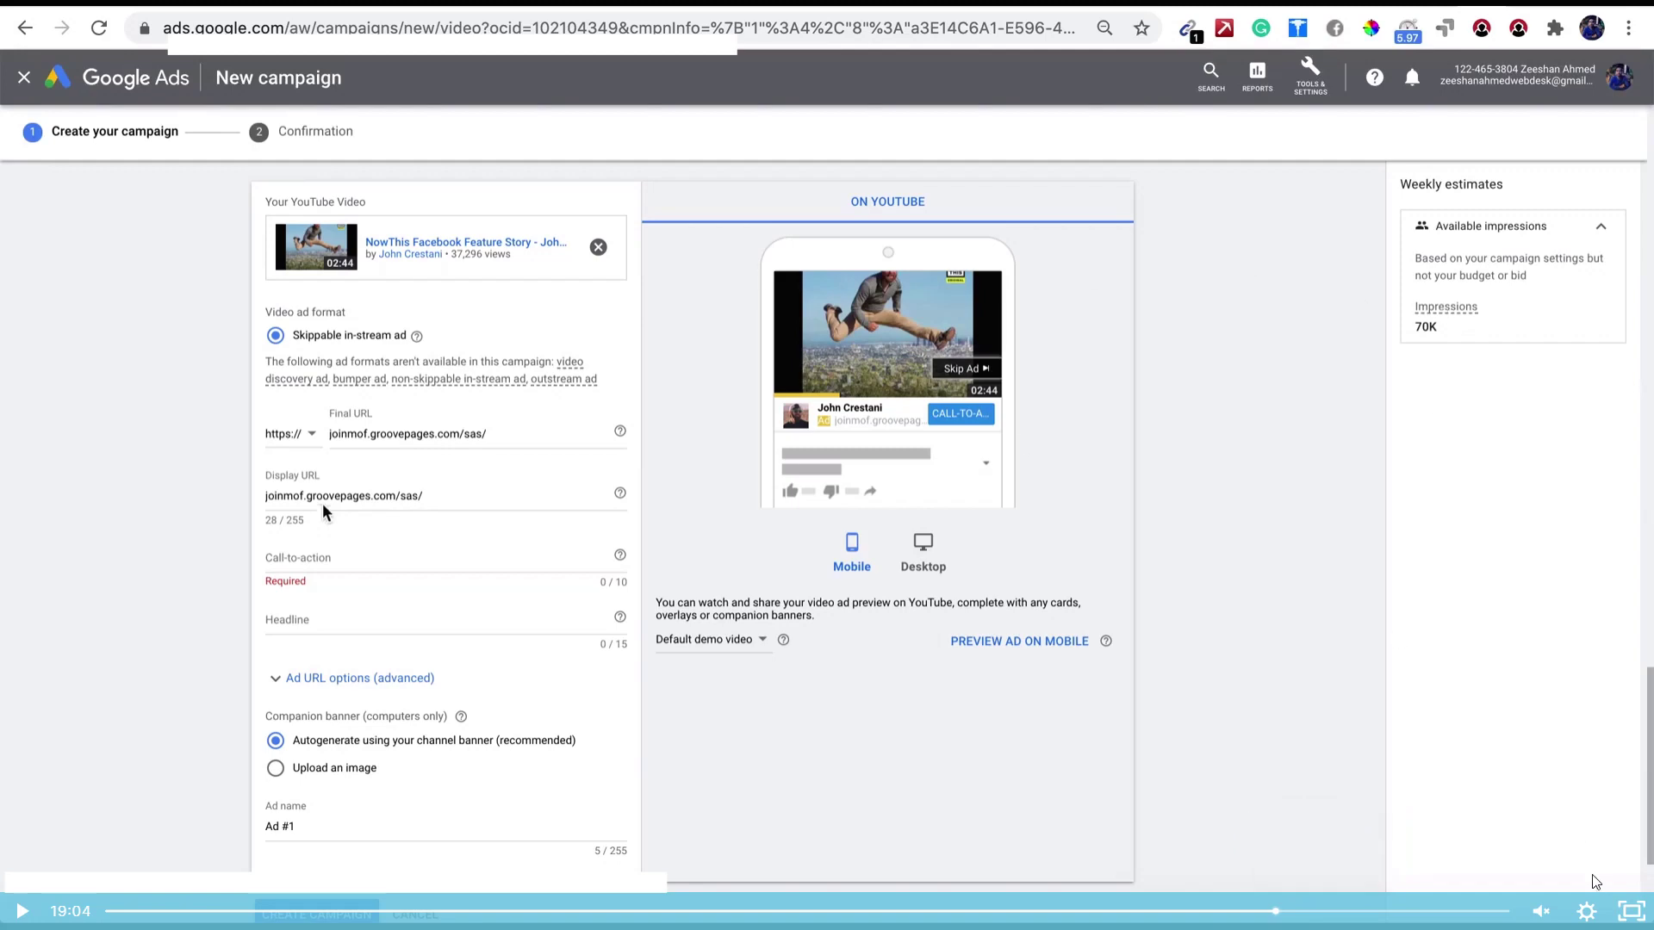
{"action": "left_click", "coordinate": [1631, 911]}
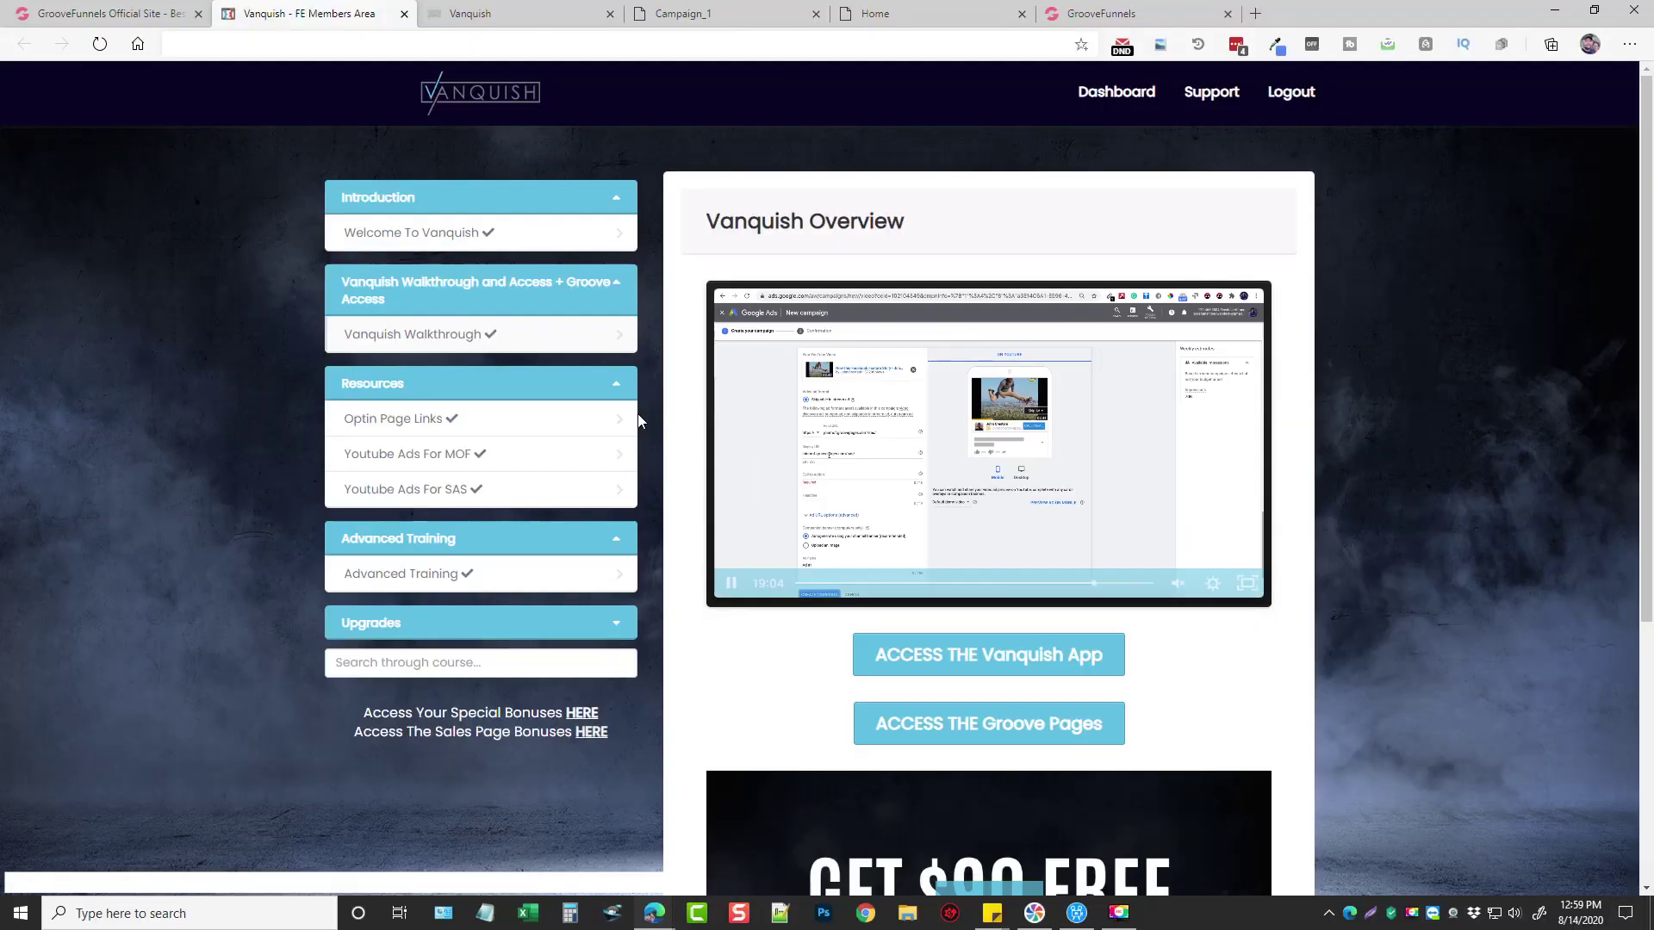
Preview the Advanced Training lesson, then go to the Vanquish app's YouTube Video Search
{"action": "left_click", "coordinate": [411, 574]}
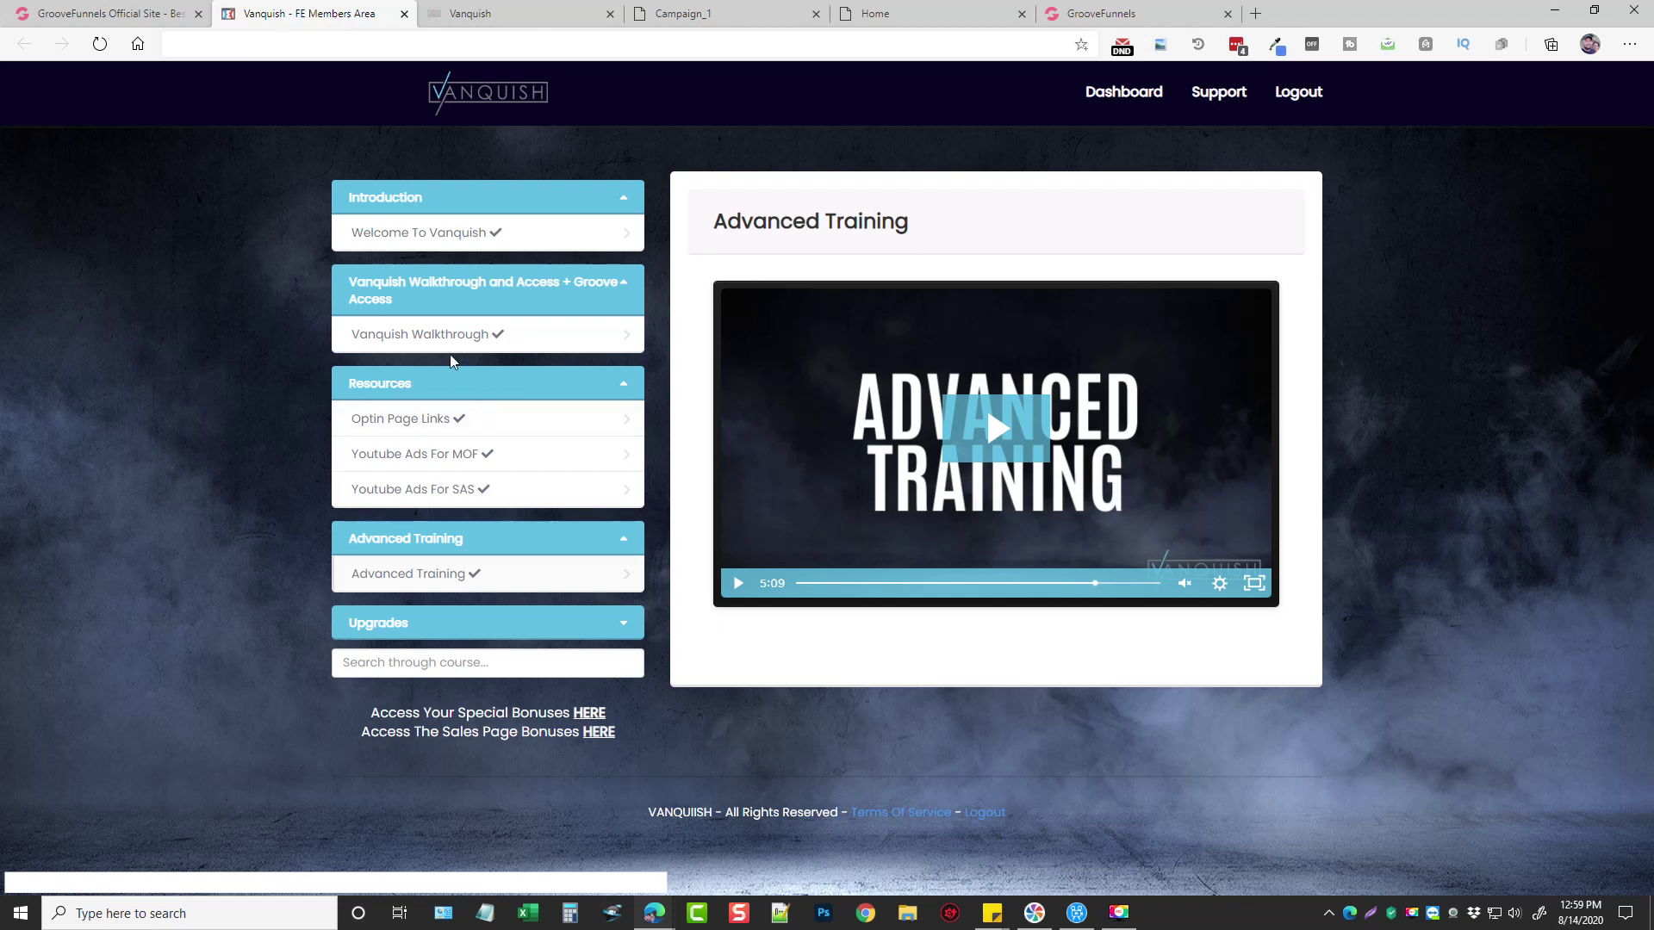
{"action": "left_click", "coordinate": [421, 334]}
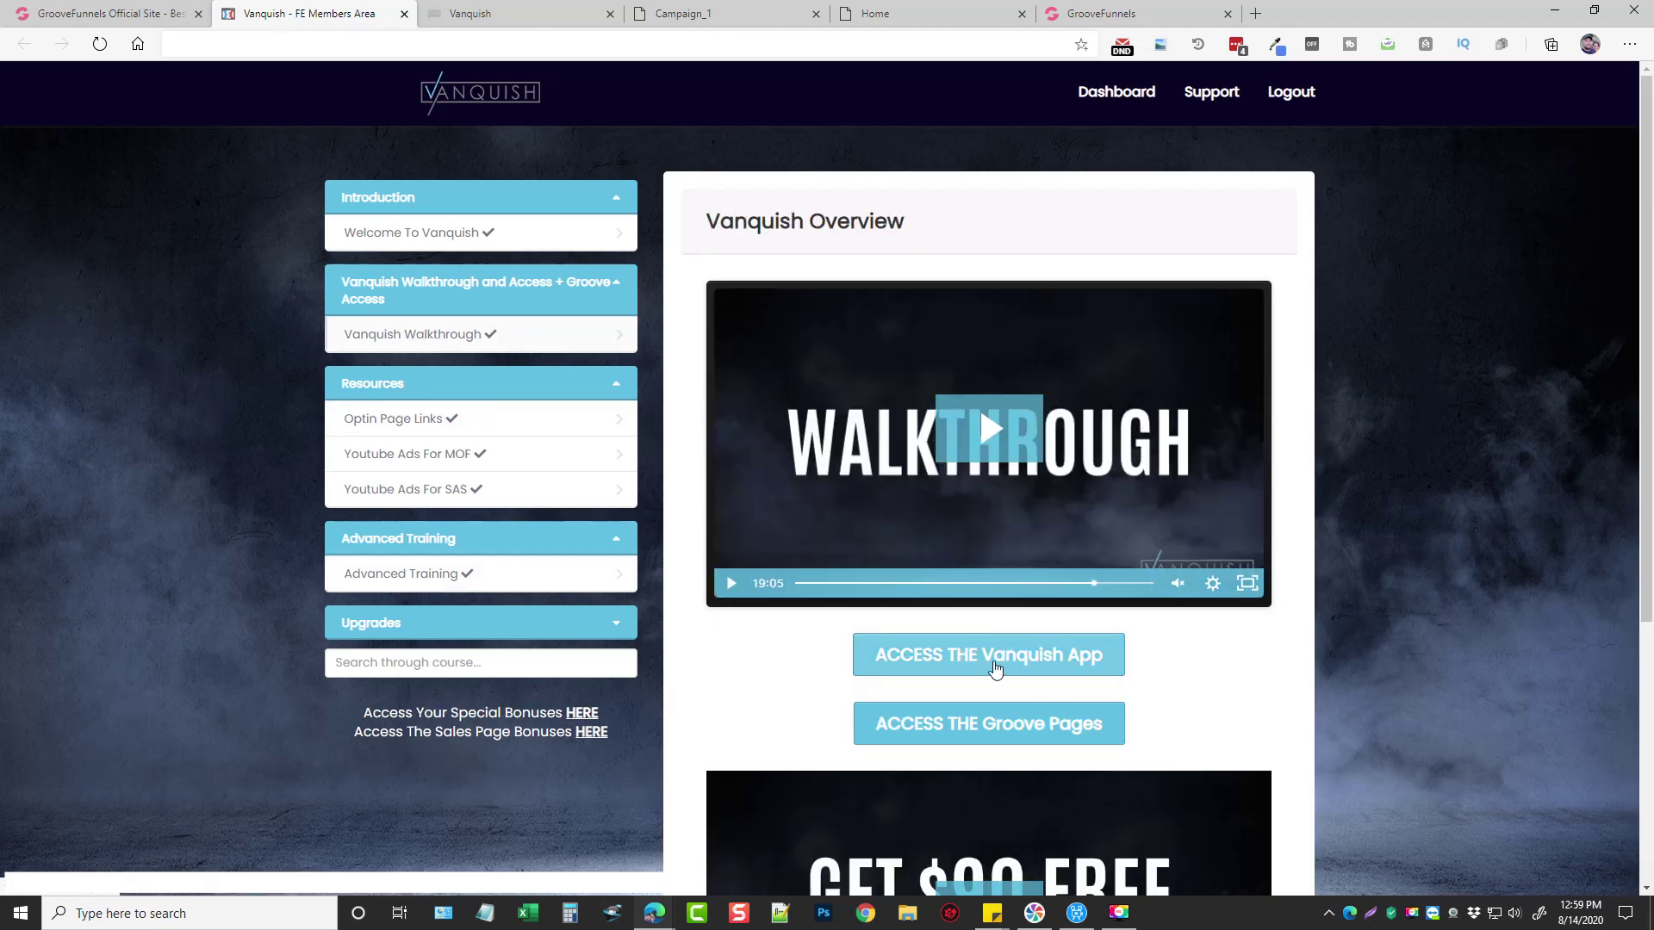
{"action": "left_click", "coordinate": [506, 17]}
{"action": "left_click", "coordinate": [245, 296]}
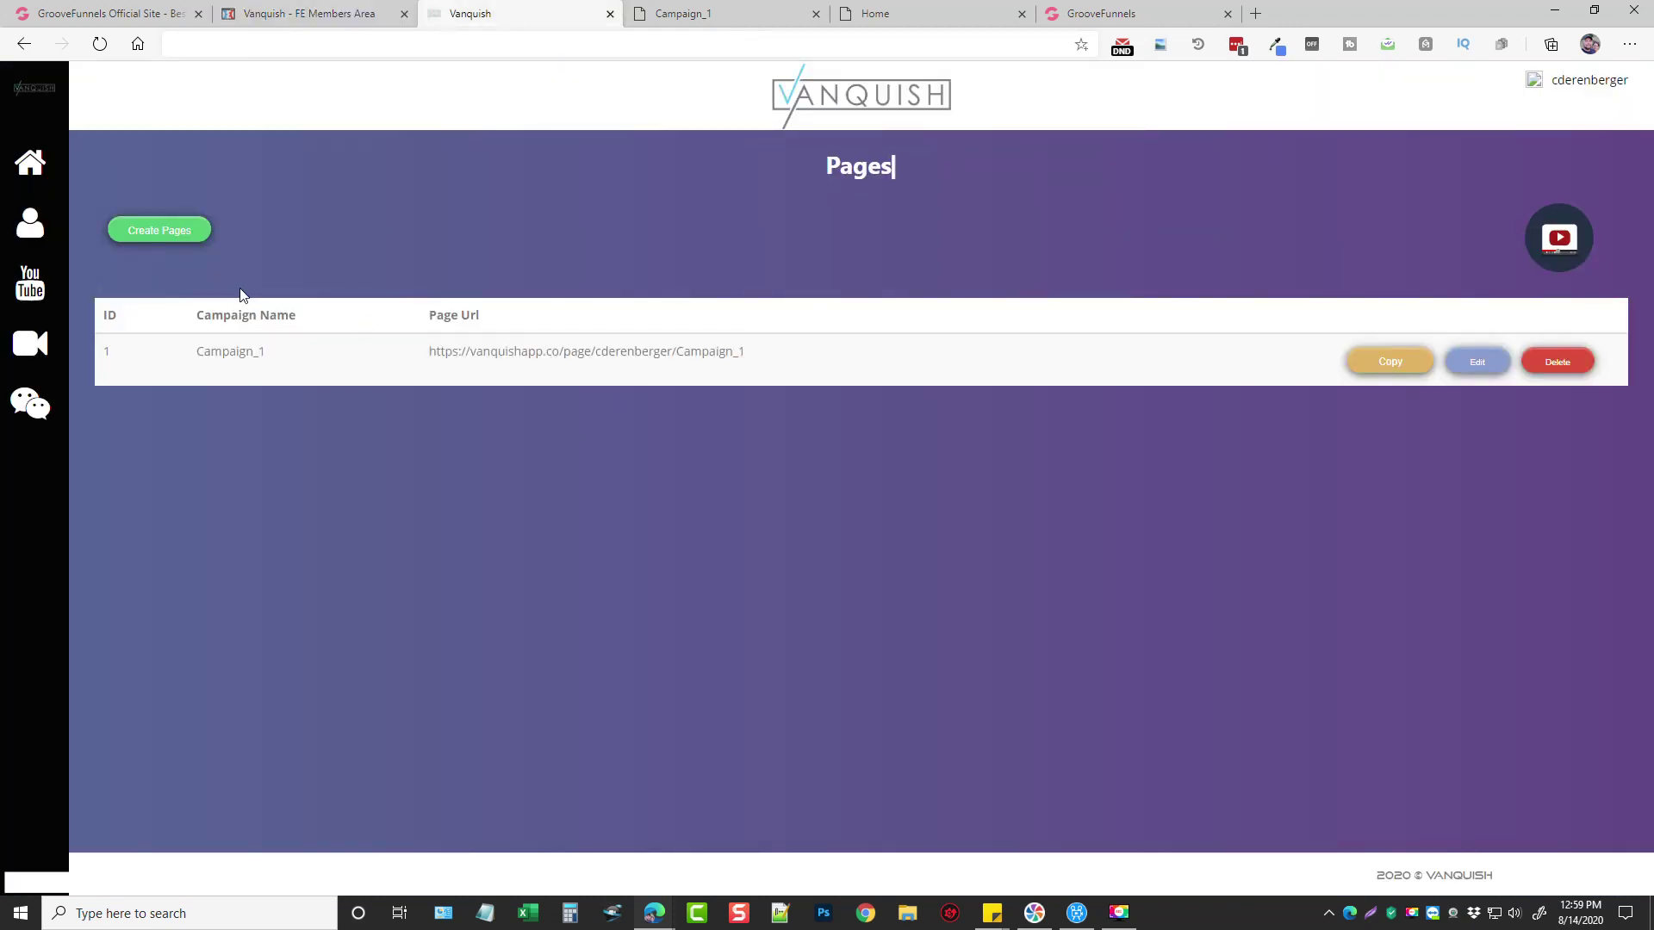
{"action": "left_click", "coordinate": [31, 284]}
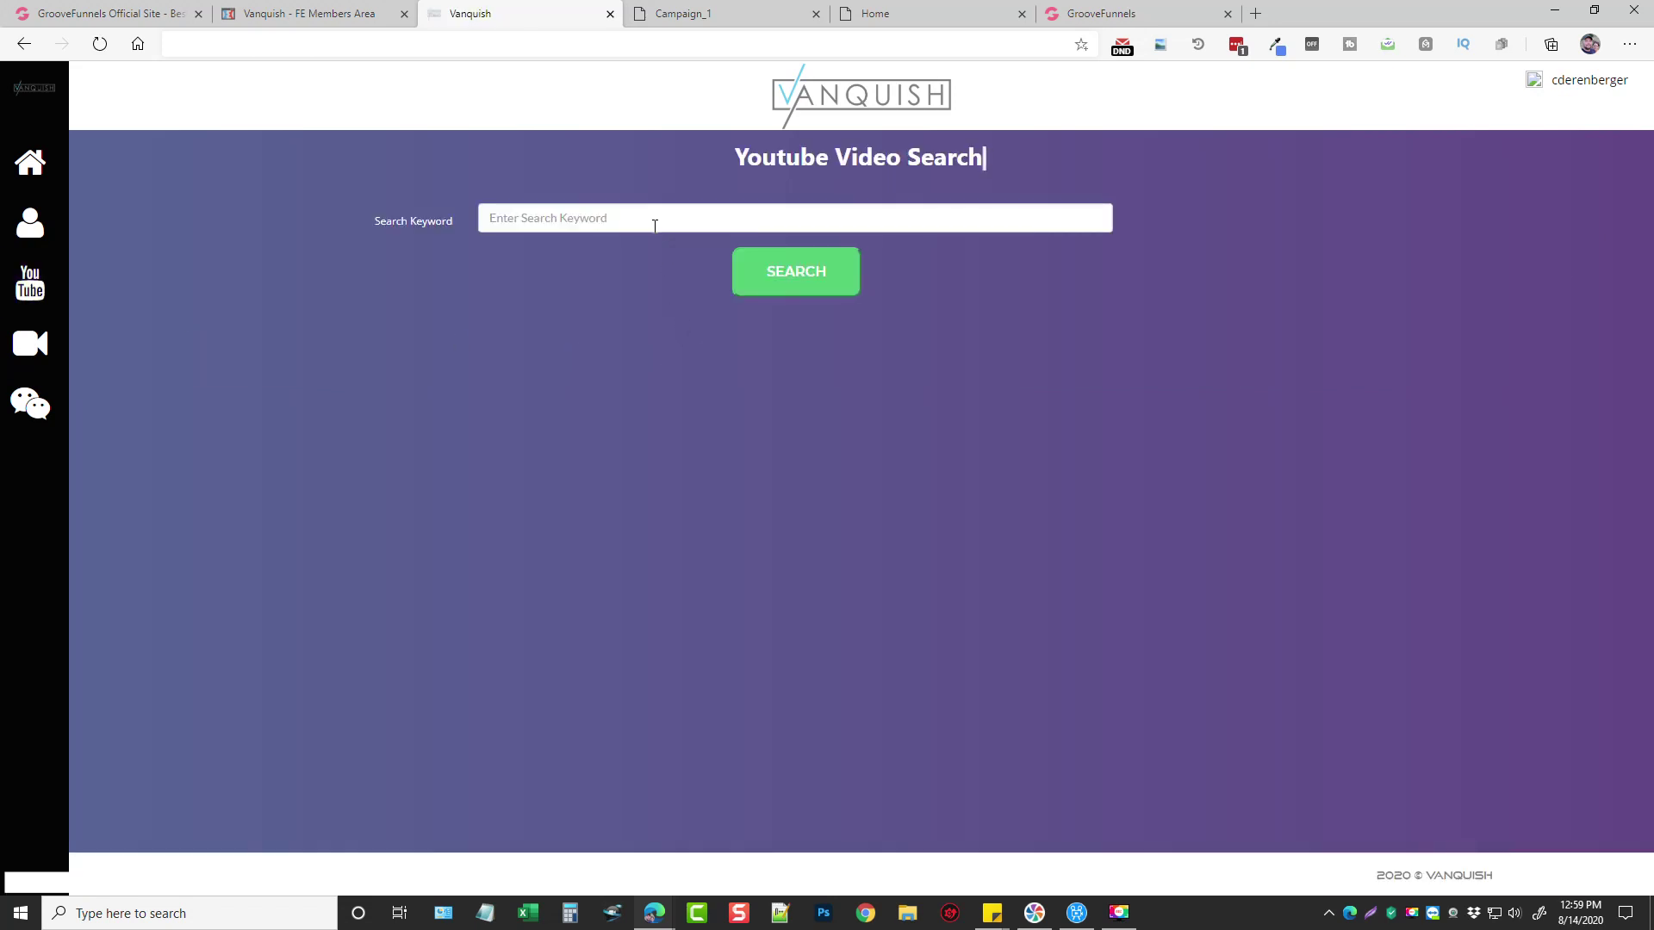
Search YouTube videos for the keyword 'make money online', correcting a typo
{"action": "left_click", "coordinate": [823, 212]}
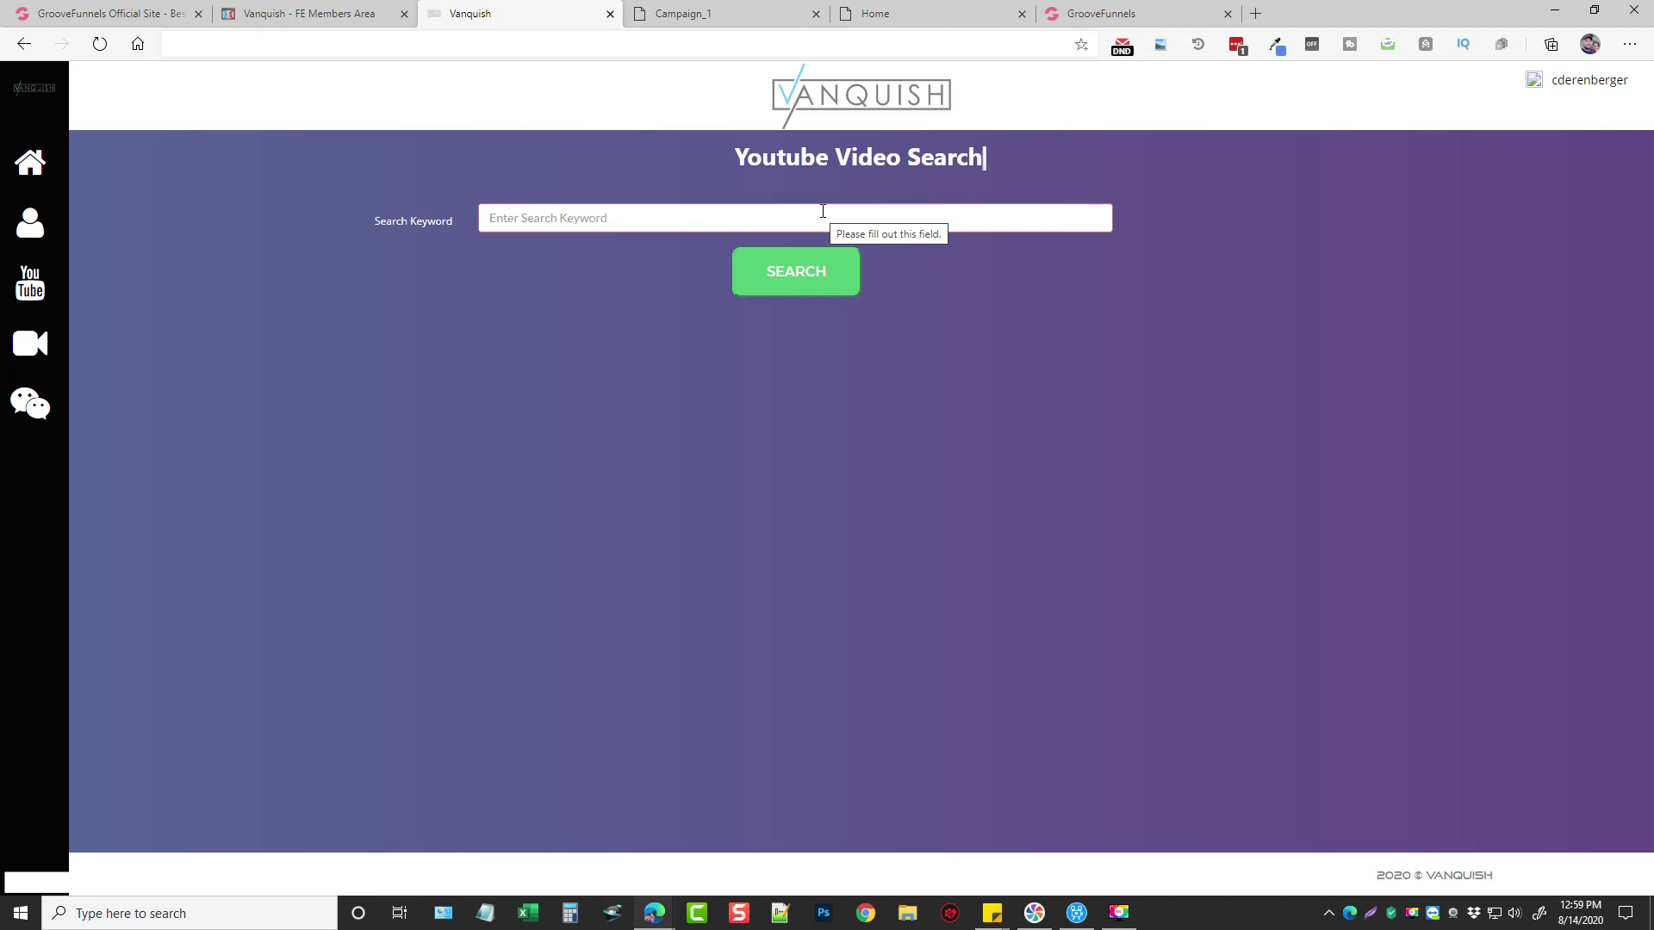
{"action": "type", "text": "make onl"}
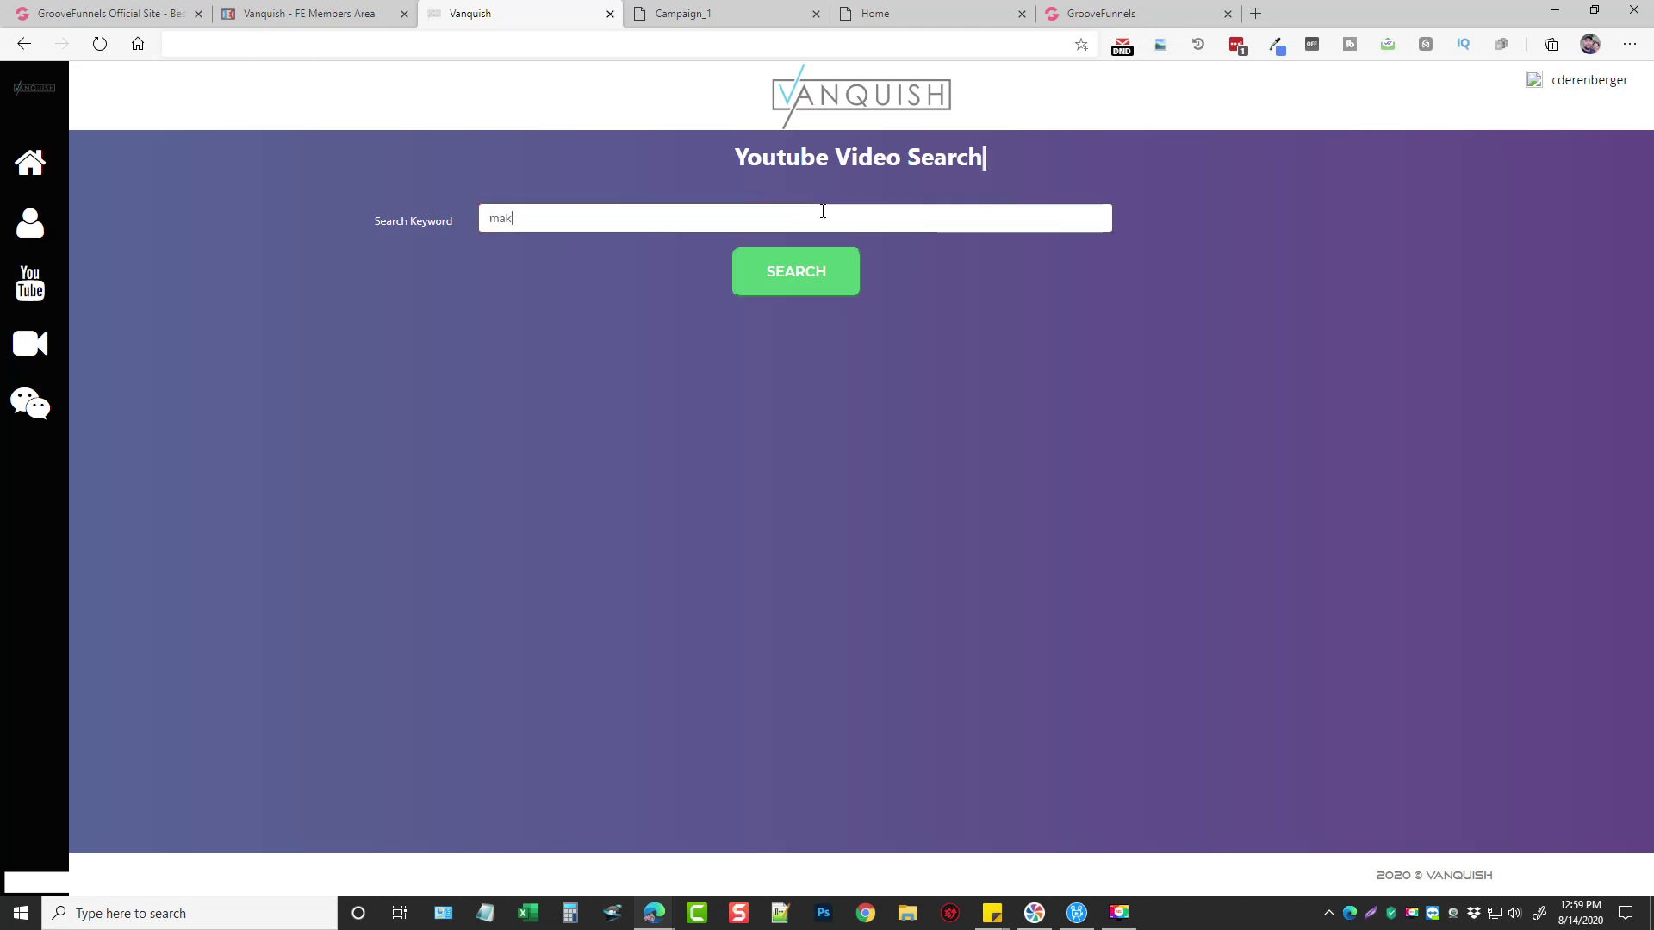
{"action": "key", "text": "BackSpace"}
{"action": "key", "text": "BackSpace"}
{"action": "key", "text": "BackSpace"}
{"action": "type", "text": "oney o"}
{"action": "type", "text": "nline"}
{"action": "key", "text": "Return"}
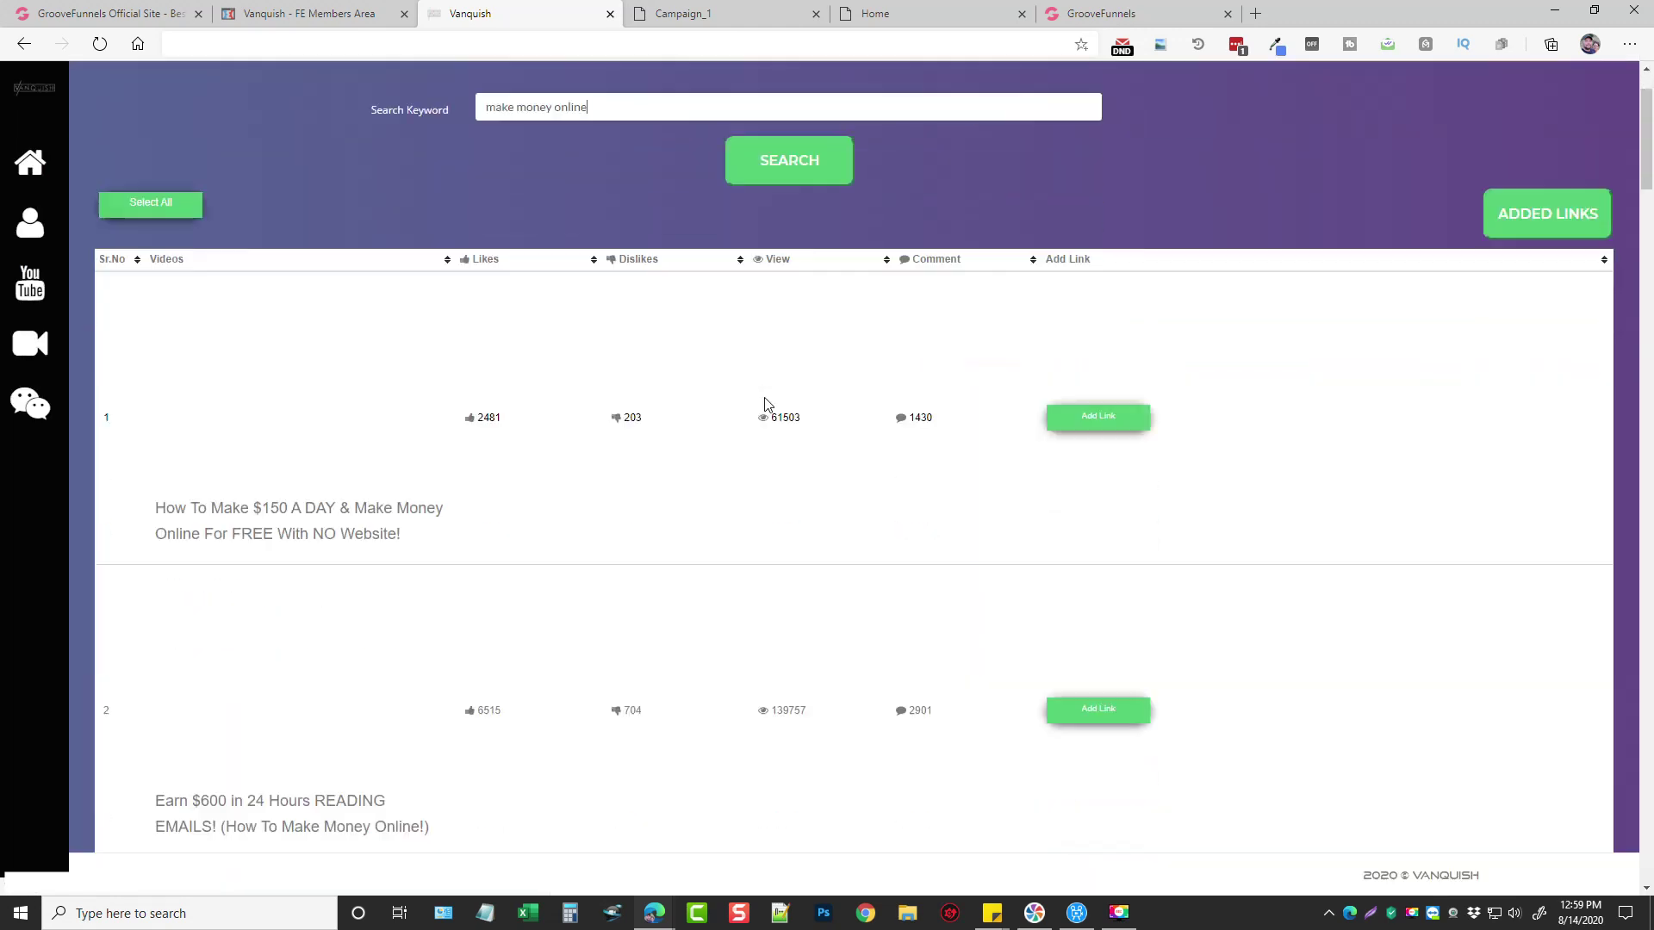
{"action": "scroll", "coordinate": [776, 388], "scroll_direction": "down", "scroll_amount": 2}
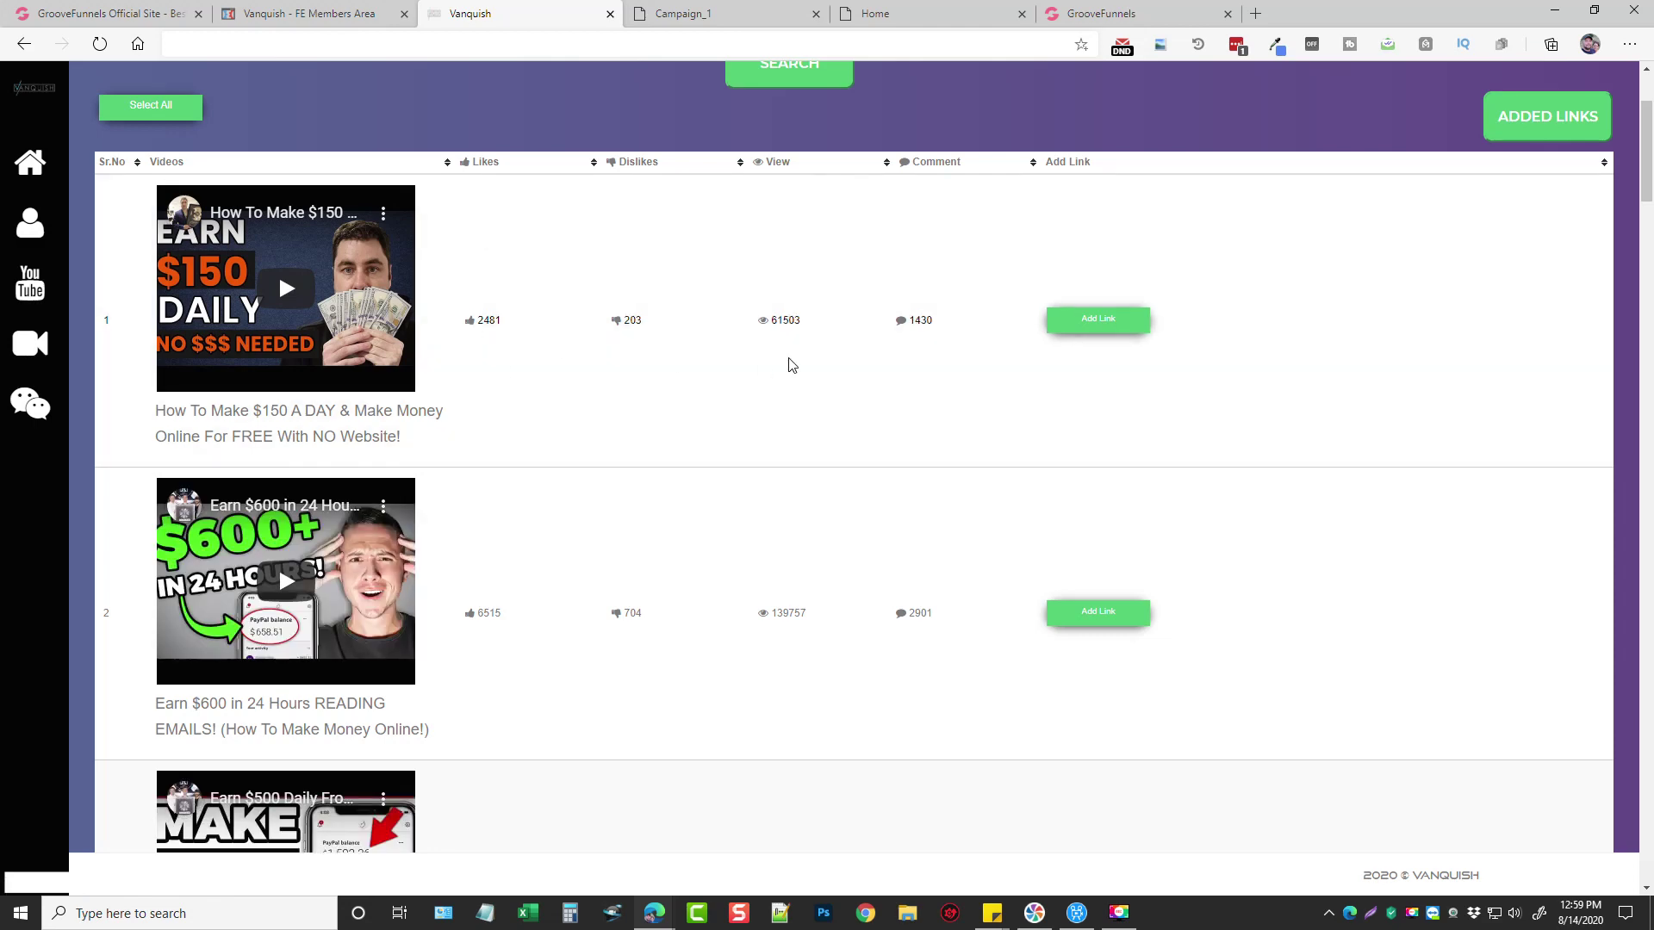
{"action": "scroll", "coordinate": [827, 458], "scroll_direction": "down", "scroll_amount": 4}
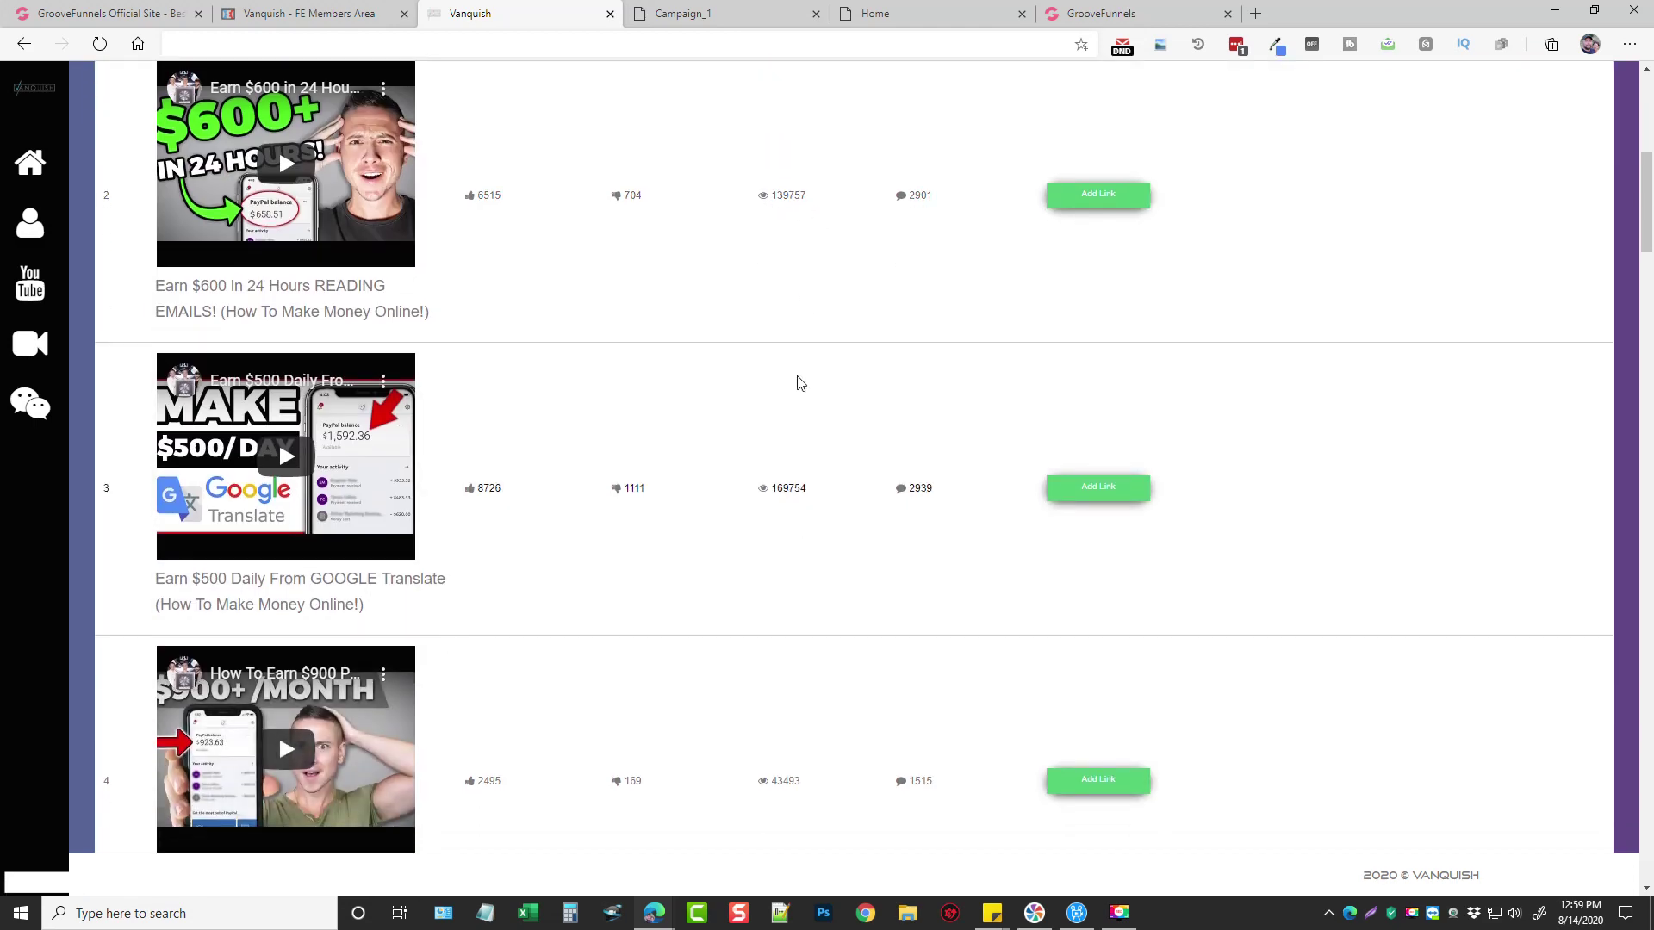
{"action": "scroll", "coordinate": [775, 440], "scroll_direction": "down", "scroll_amount": 2}
{"action": "scroll", "coordinate": [904, 453], "scroll_direction": "down", "scroll_amount": 2}
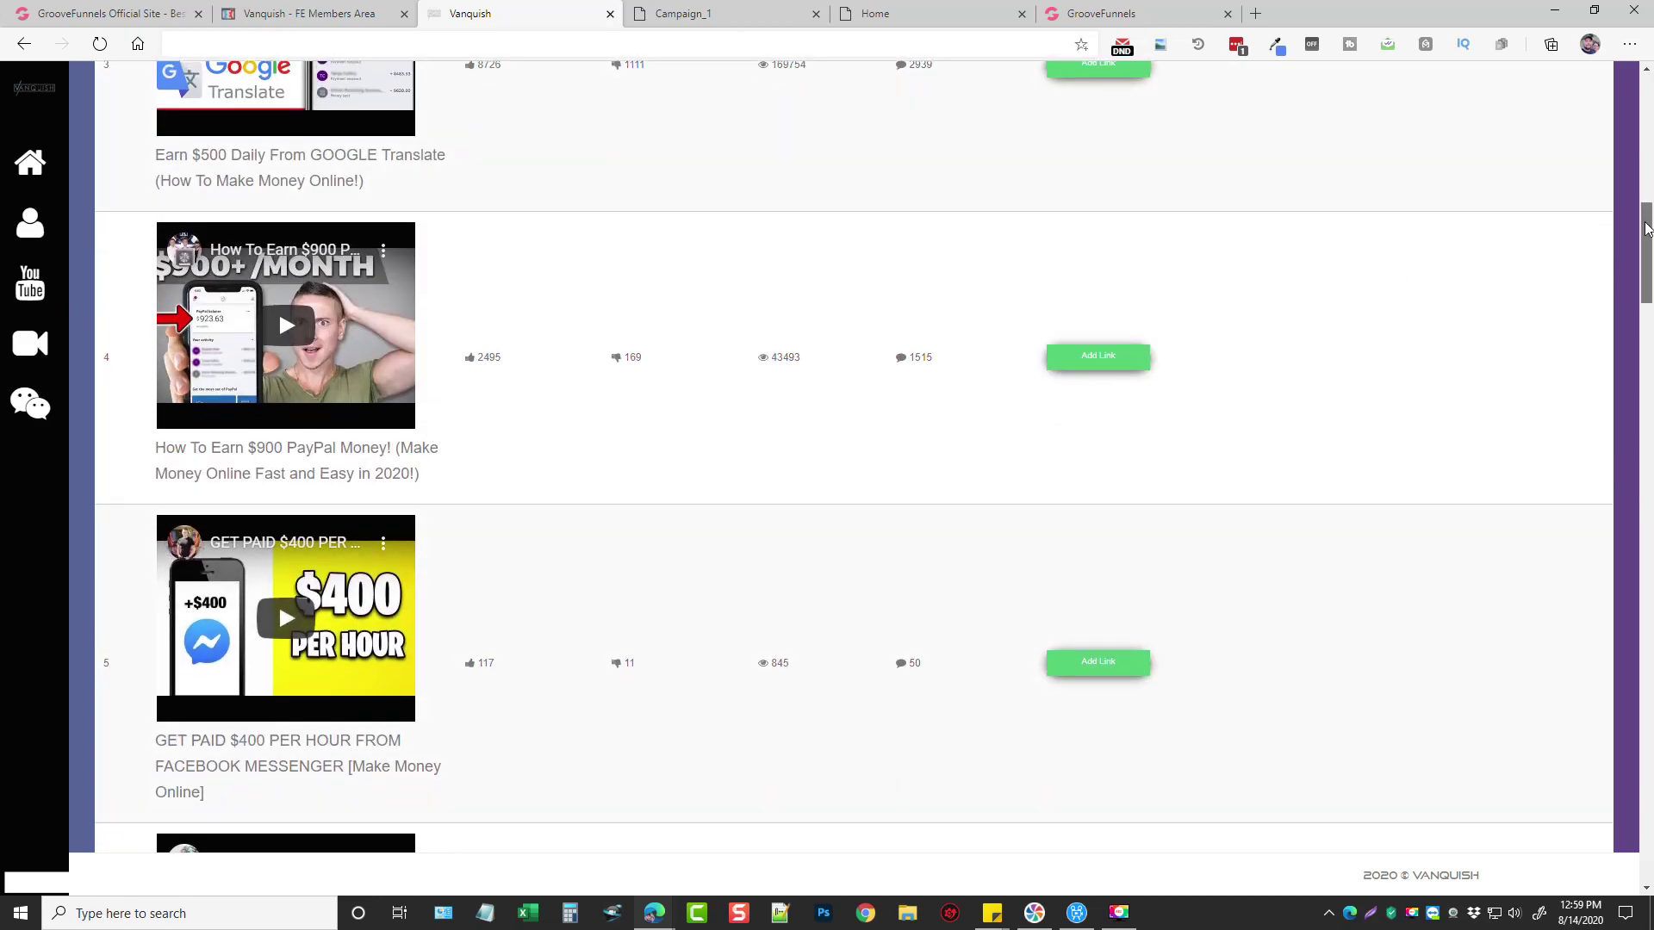
{"action": "left_click_drag", "start_coordinate": [1643, 213], "coordinate": [1644, 802]}
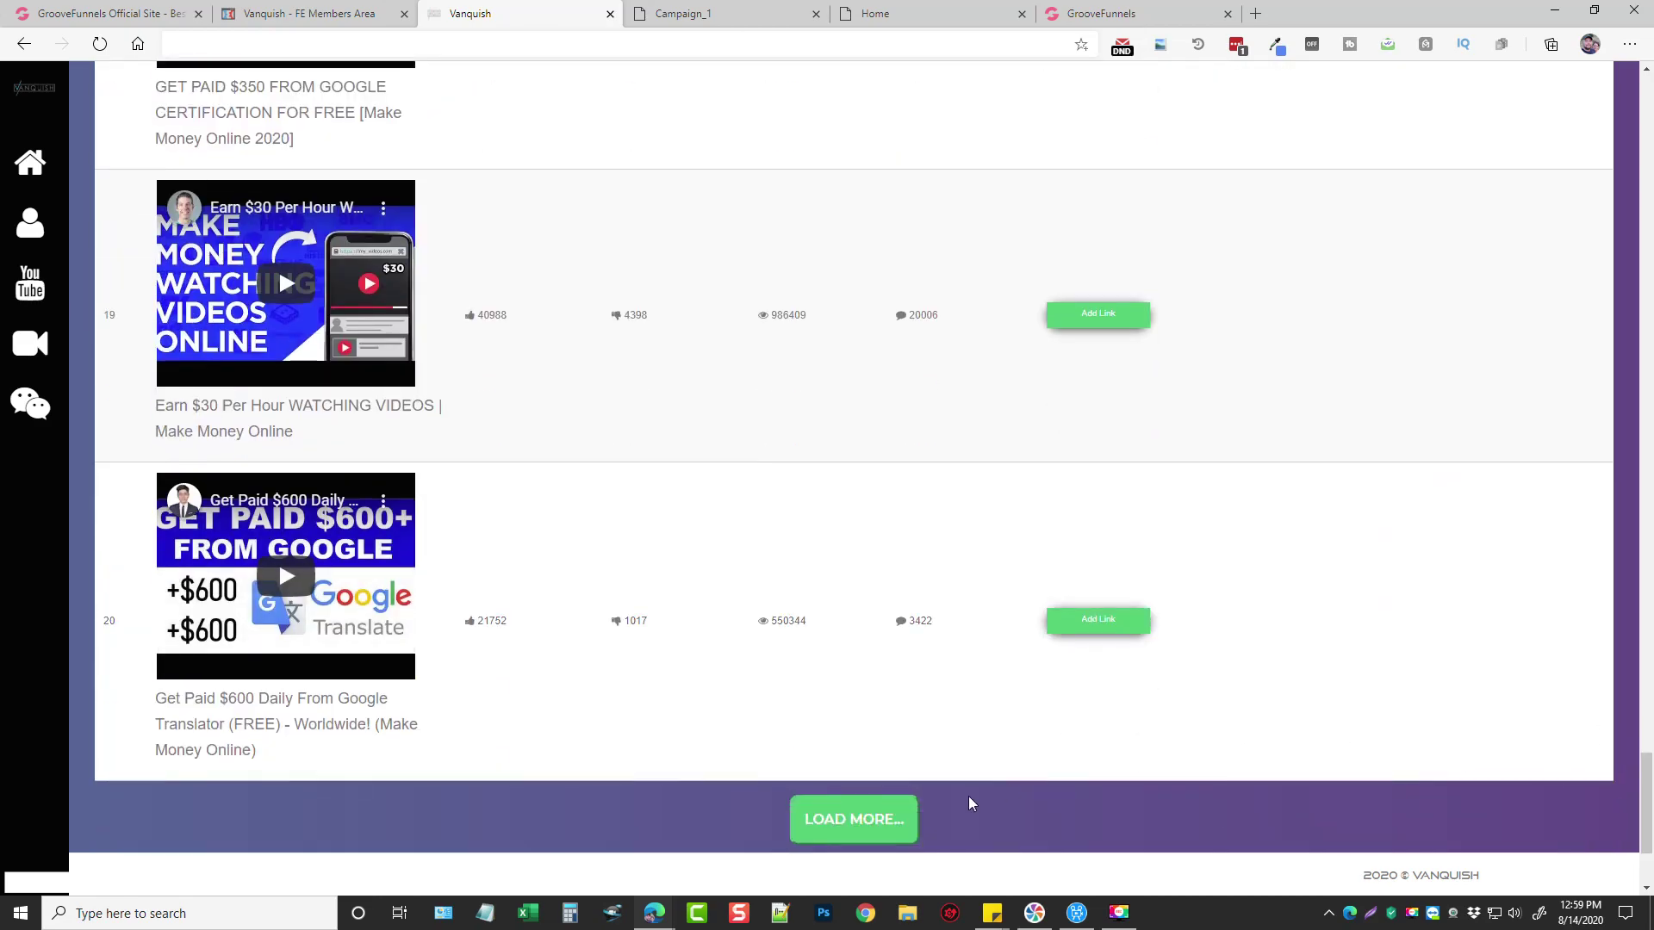
Load more 'make money online' results and add all listed videos as links
{"action": "left_click", "coordinate": [854, 819]}
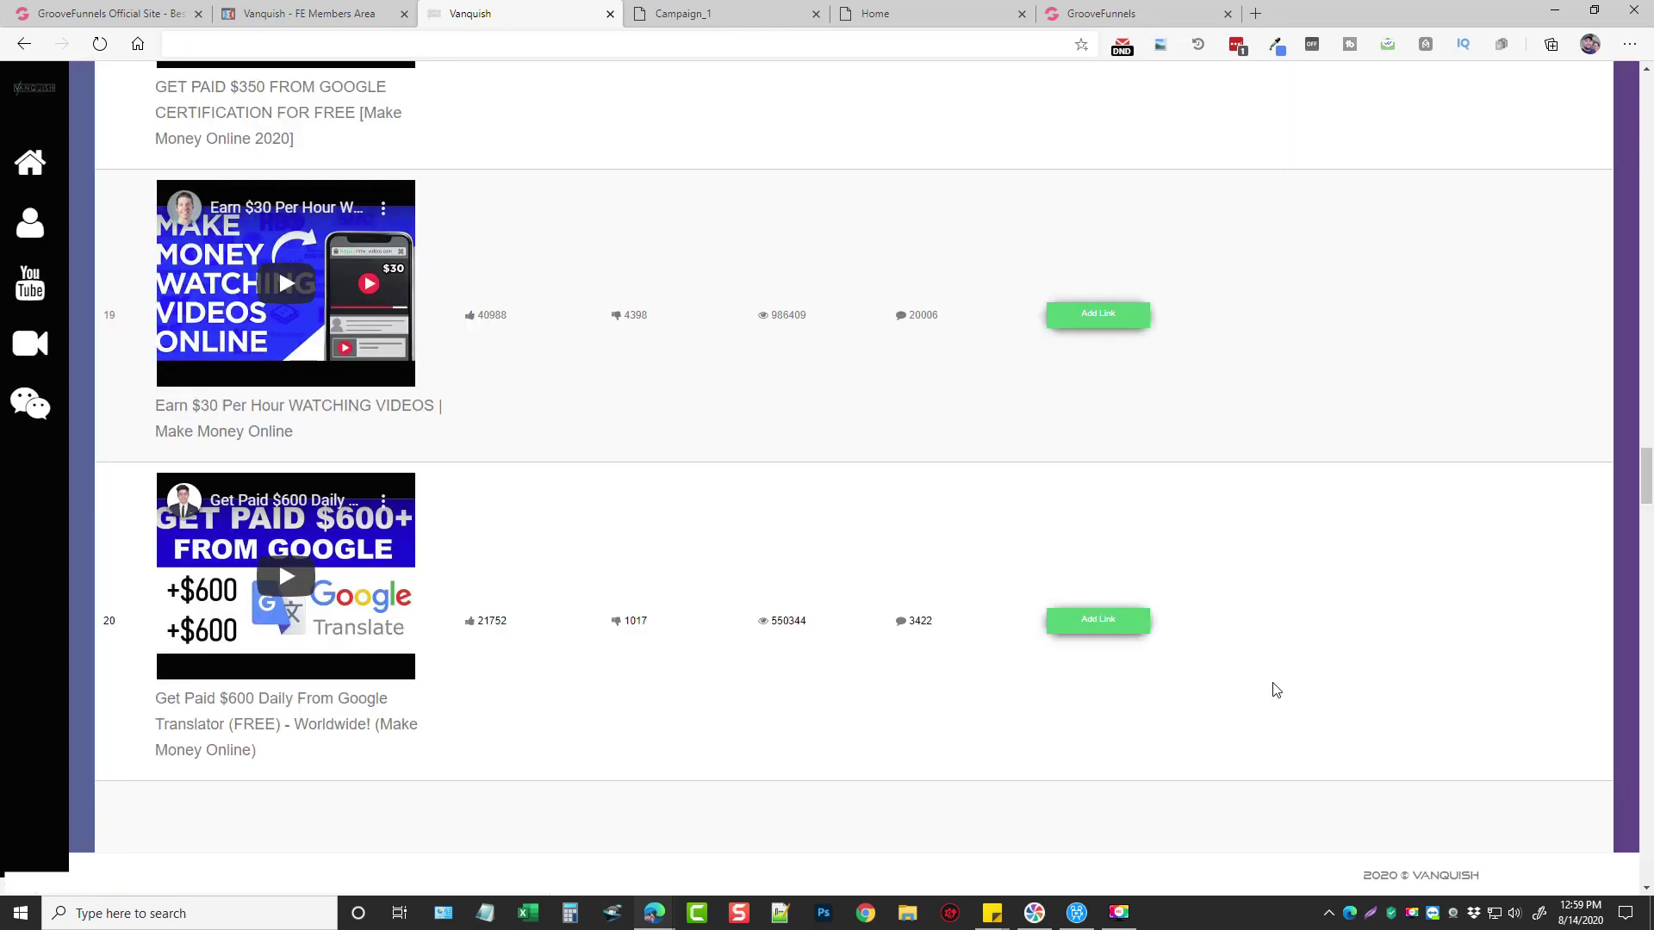
{"action": "left_click_drag", "start_coordinate": [1644, 481], "coordinate": [1646, 90]}
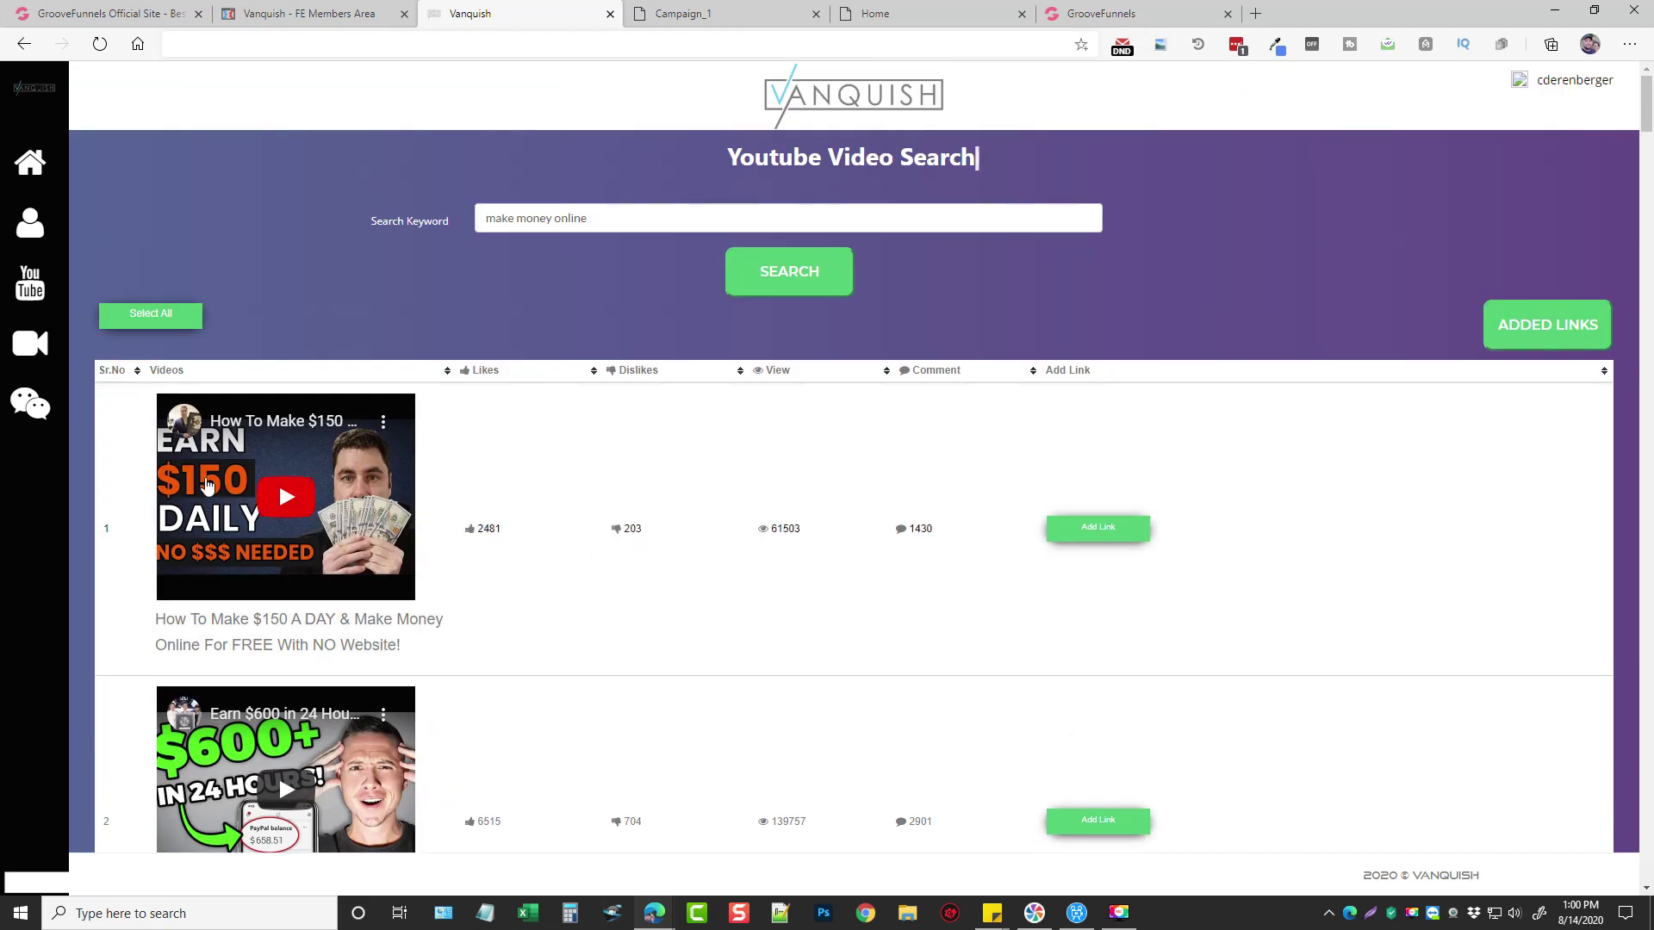
{"action": "left_click", "coordinate": [150, 313]}
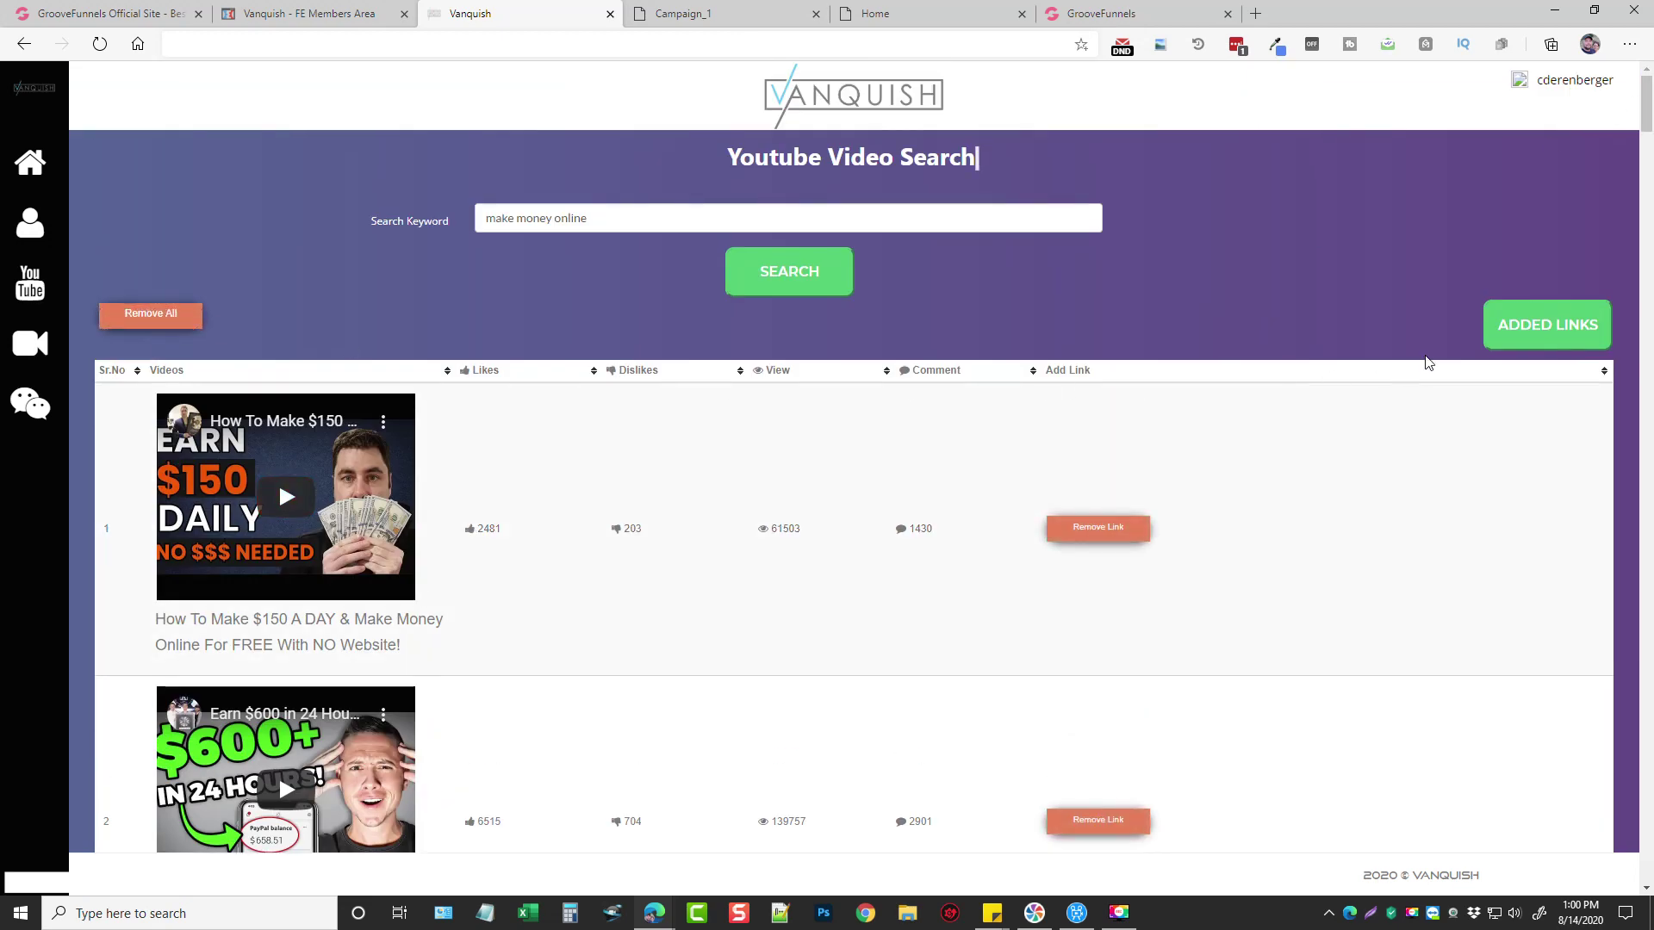
{"action": "left_click", "coordinate": [1543, 323]}
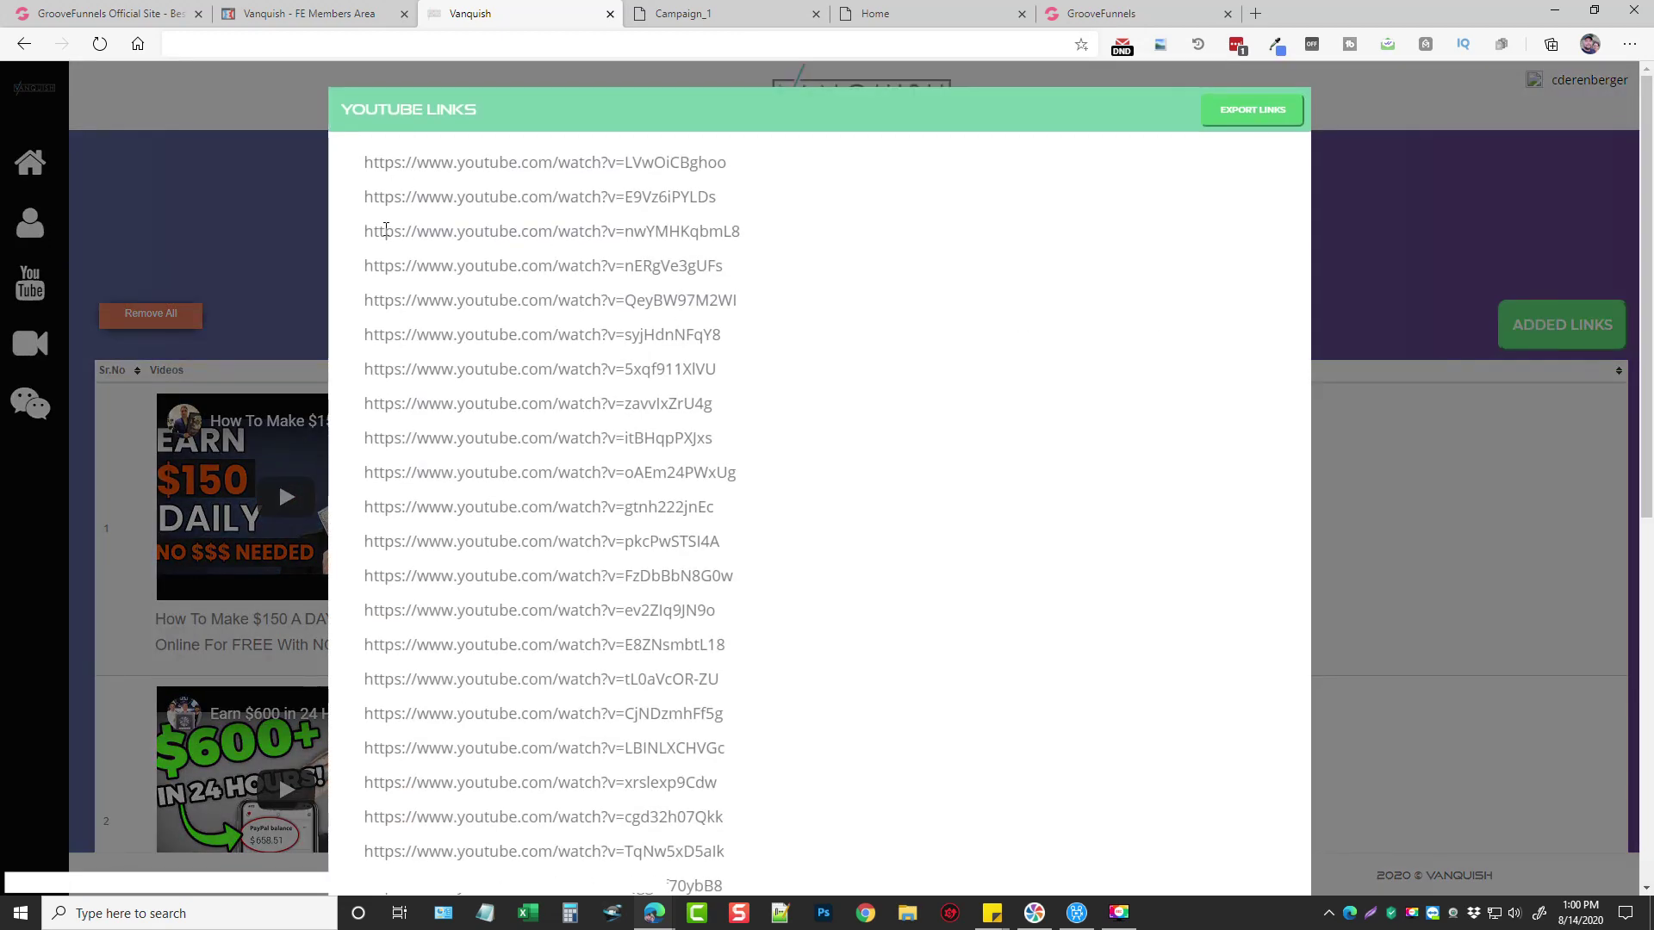
{"action": "mouse_move", "coordinate": [368, 163]}
{"action": "left_mouse_down"}
{"action": "mouse_move", "coordinate": [747, 861]}
{"action": "mouse_move", "coordinate": [737, 719]}
{"action": "left_mouse_up"}
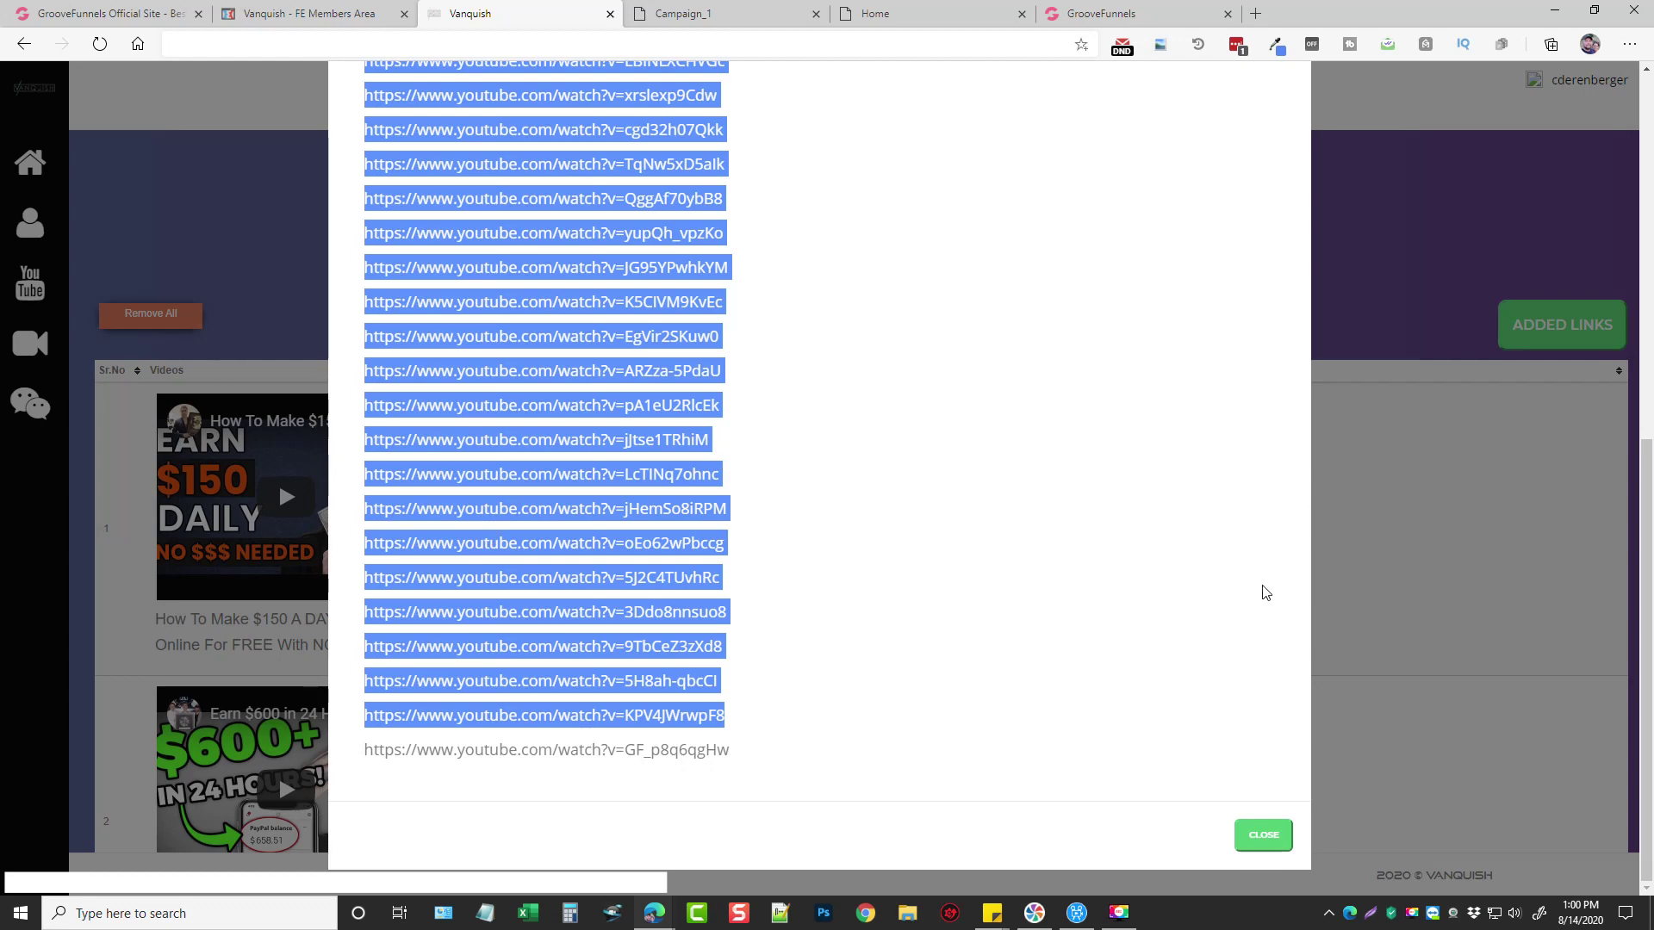
{"action": "left_click", "coordinate": [1262, 836]}
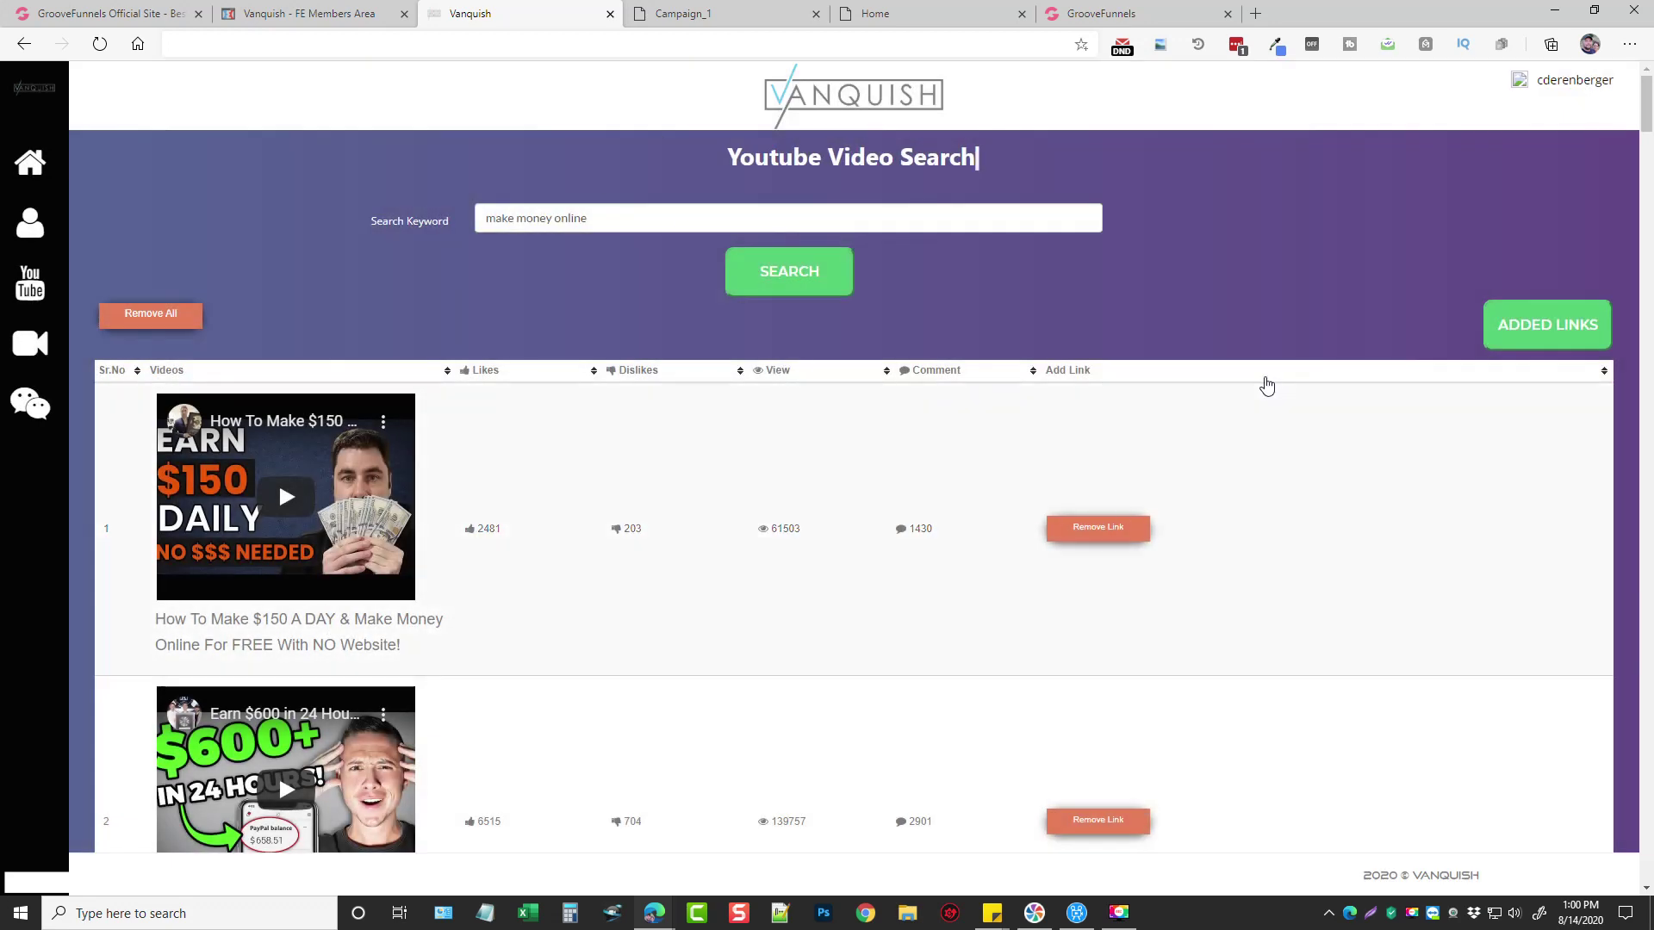
{"action": "scroll", "coordinate": [648, 649], "scroll_direction": "down", "scroll_amount": 5}
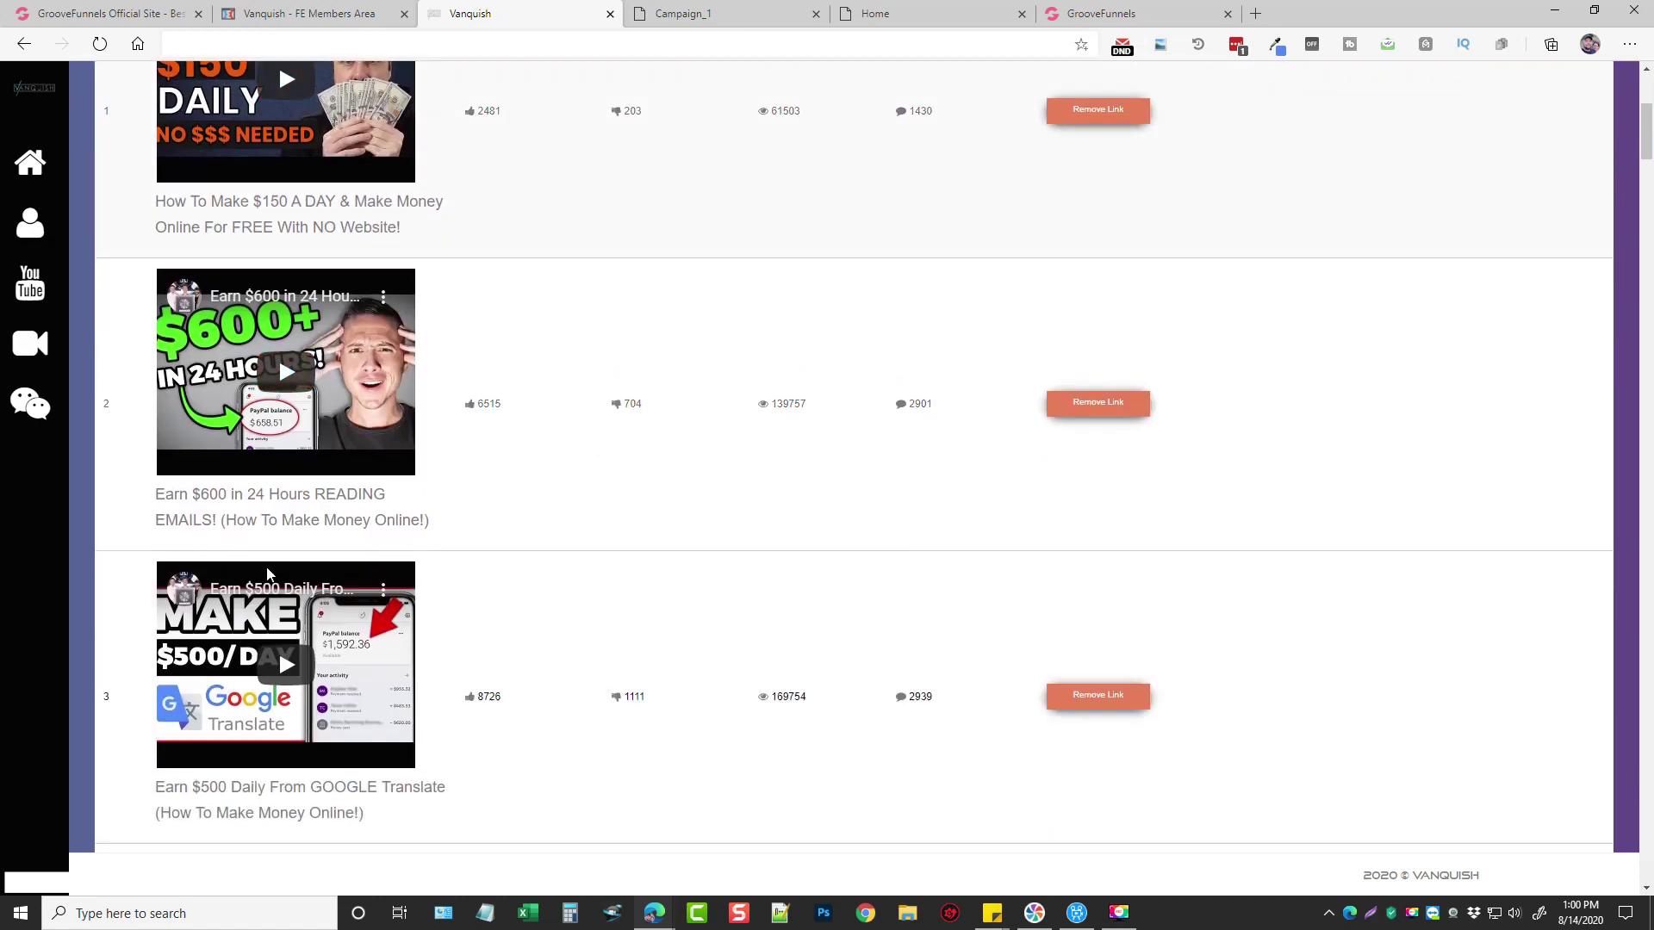
{"action": "scroll", "coordinate": [279, 441], "scroll_direction": "down", "scroll_amount": 8}
{"action": "scroll", "coordinate": [270, 599], "scroll_direction": "down", "scroll_amount": 5}
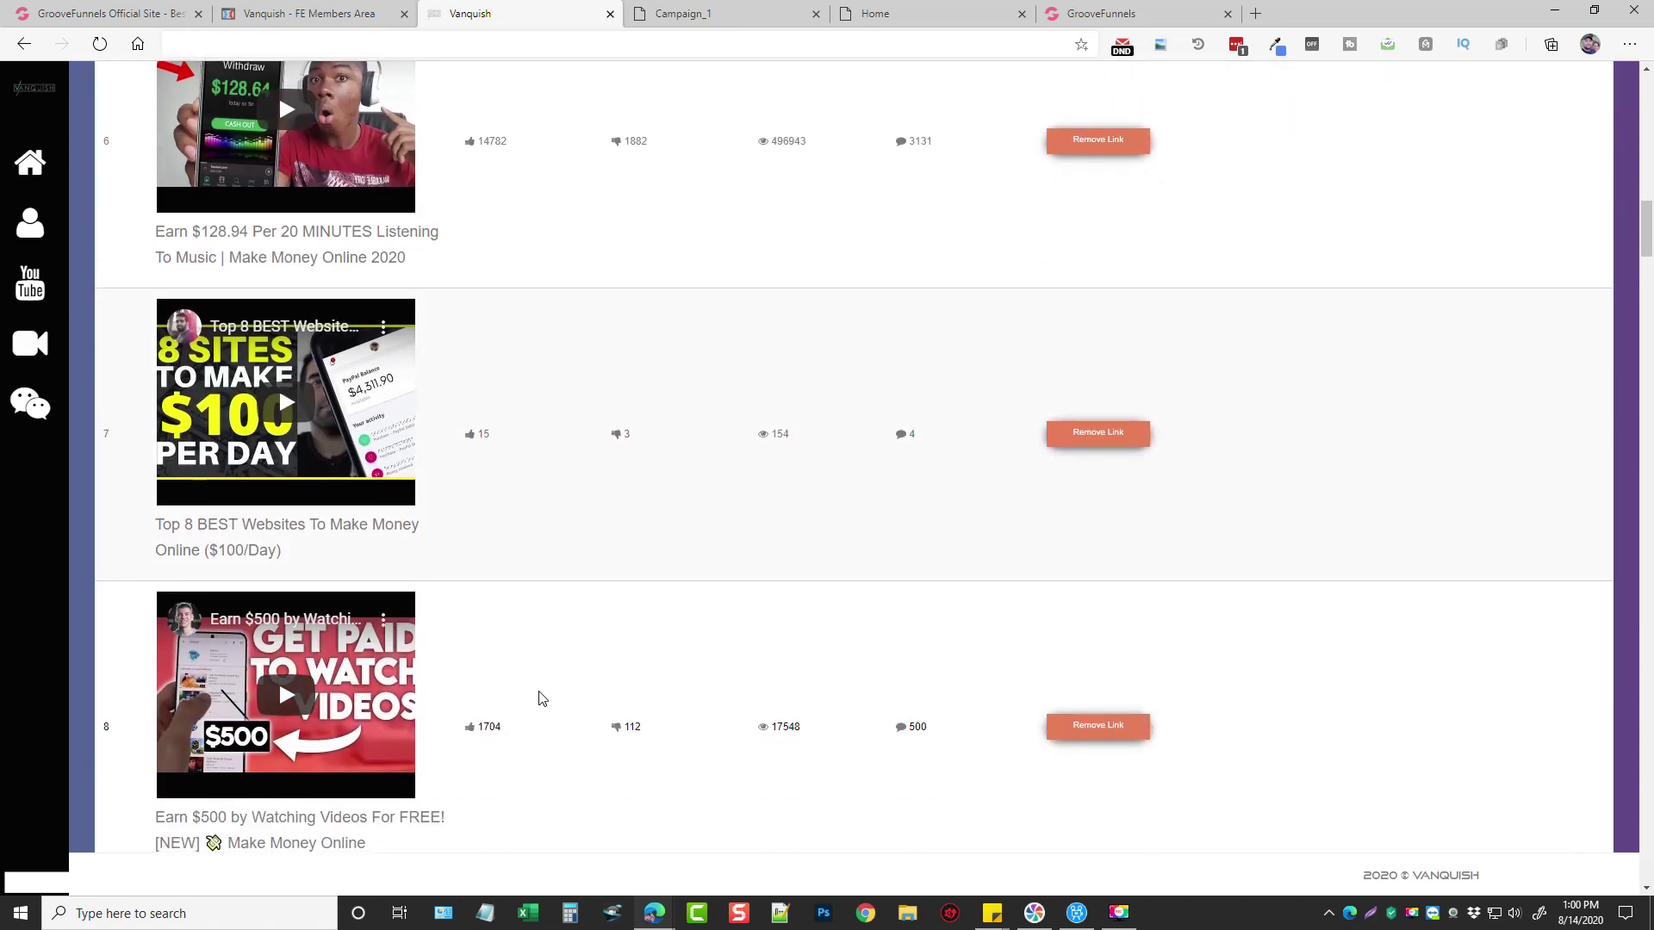
{"action": "scroll", "coordinate": [672, 703], "scroll_direction": "up", "scroll_amount": 5}
{"action": "scroll", "coordinate": [703, 697], "scroll_direction": "up", "scroll_amount": 8}
{"action": "scroll", "coordinate": [703, 697], "scroll_direction": "up", "scroll_amount": 5}
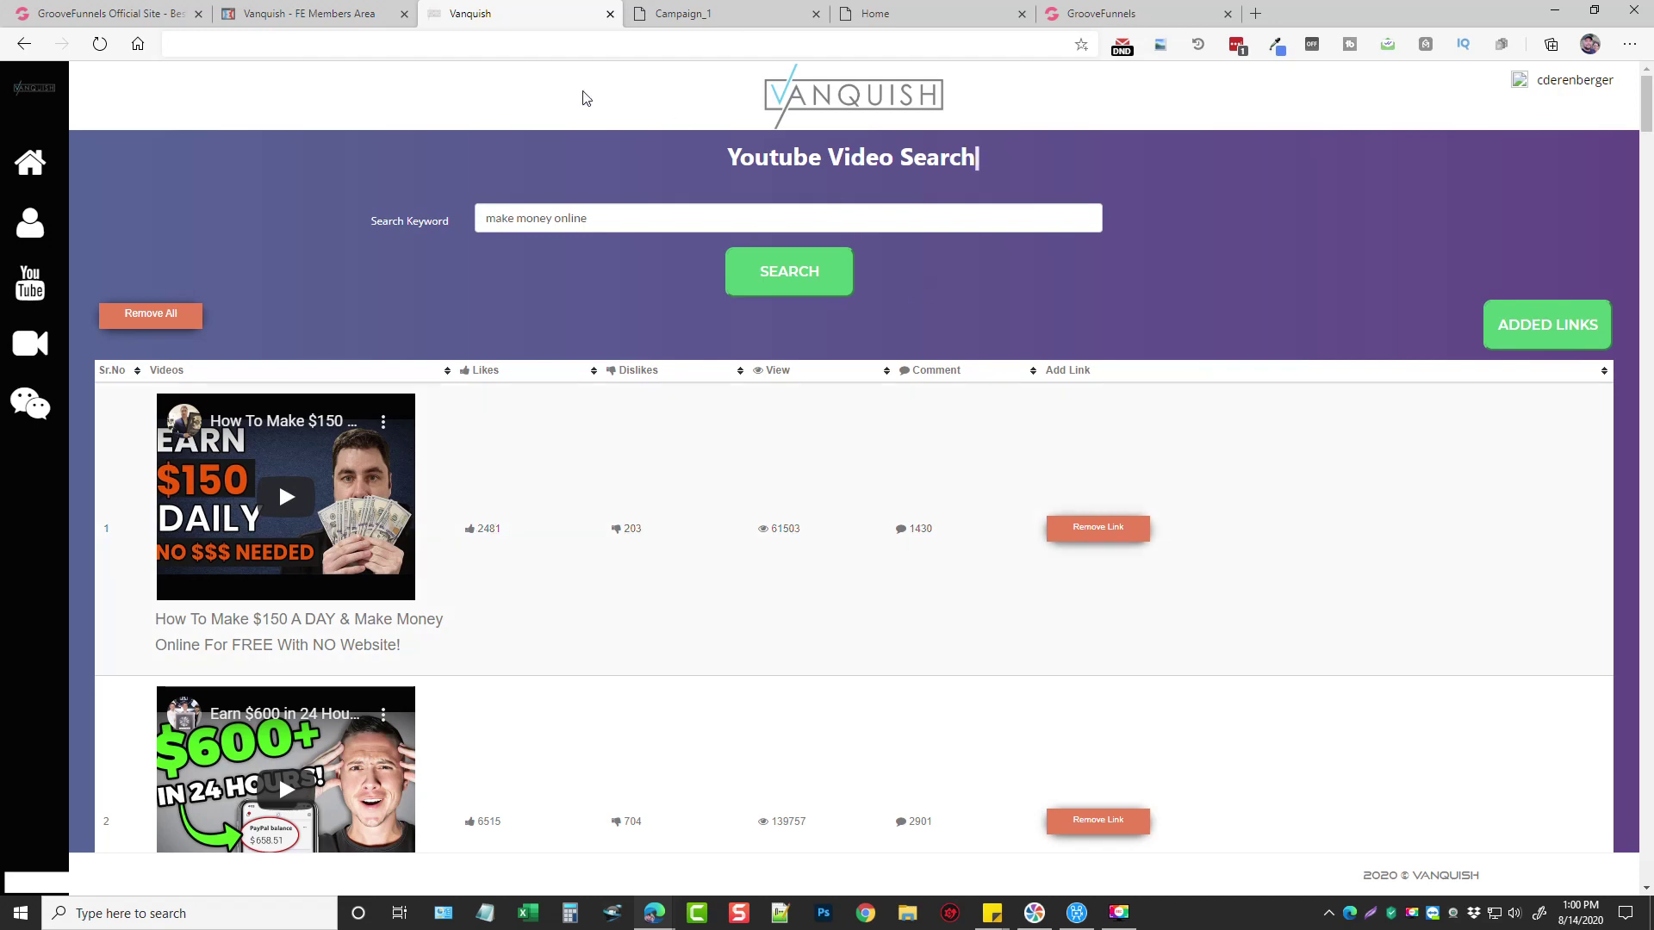
Return to the 'Vanquish - FE Members Area' overview page
{"action": "left_click", "coordinate": [317, 13]}
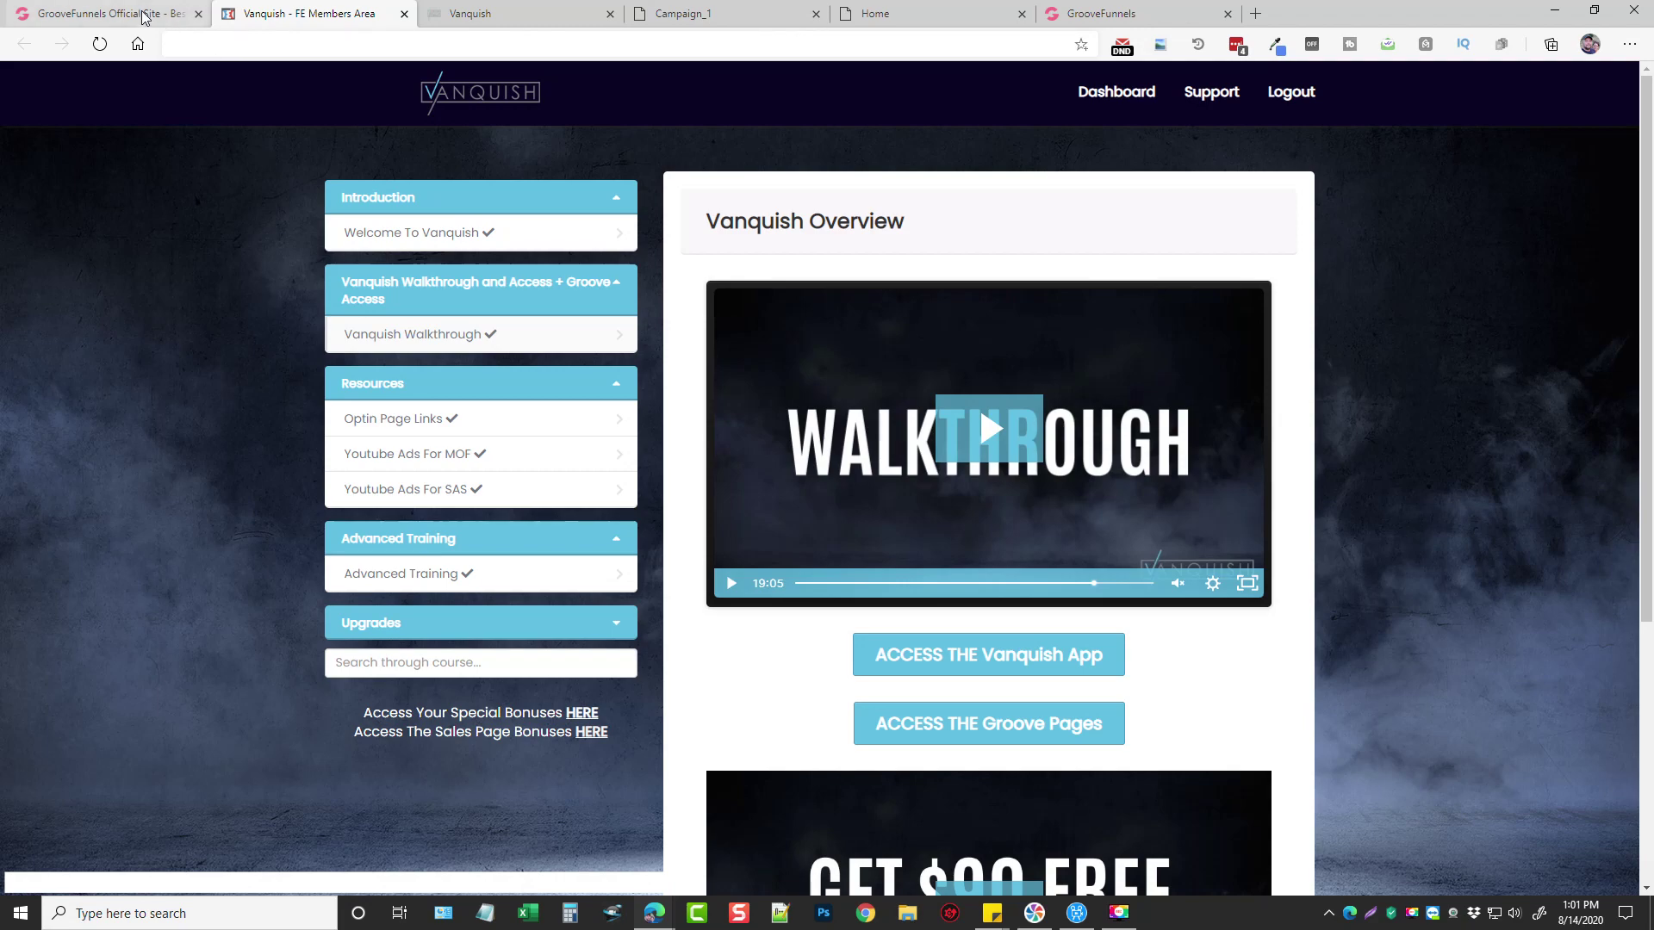
Switch to the 'GrooveFunnels Official Site' tab
{"action": "left_click", "coordinate": [110, 13]}
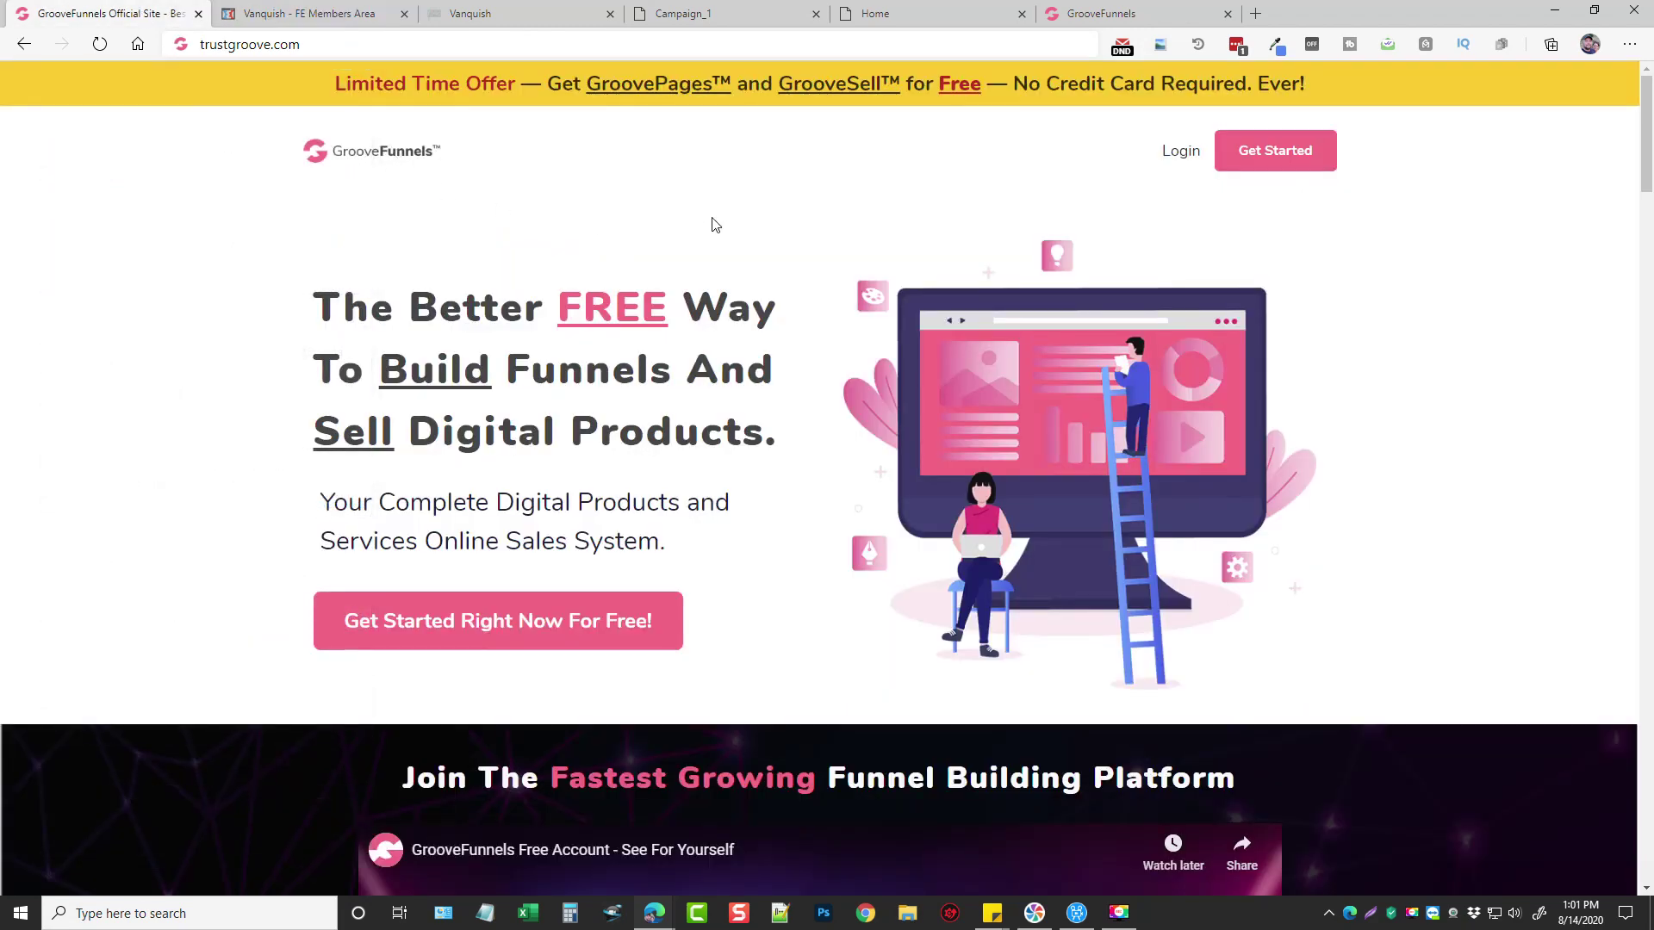